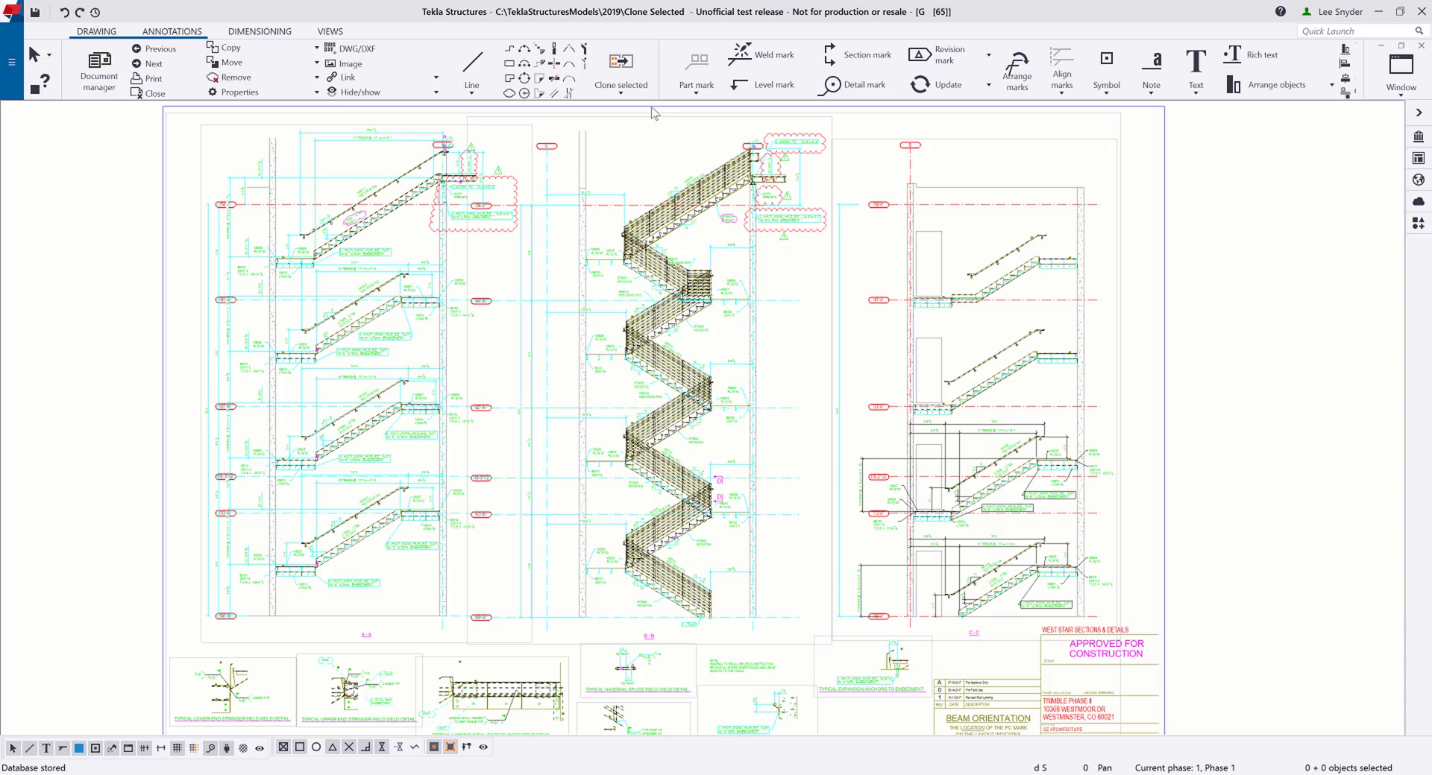
# - Review the Clone selected cloning settings and accept them
pyautogui.click(630, 94)
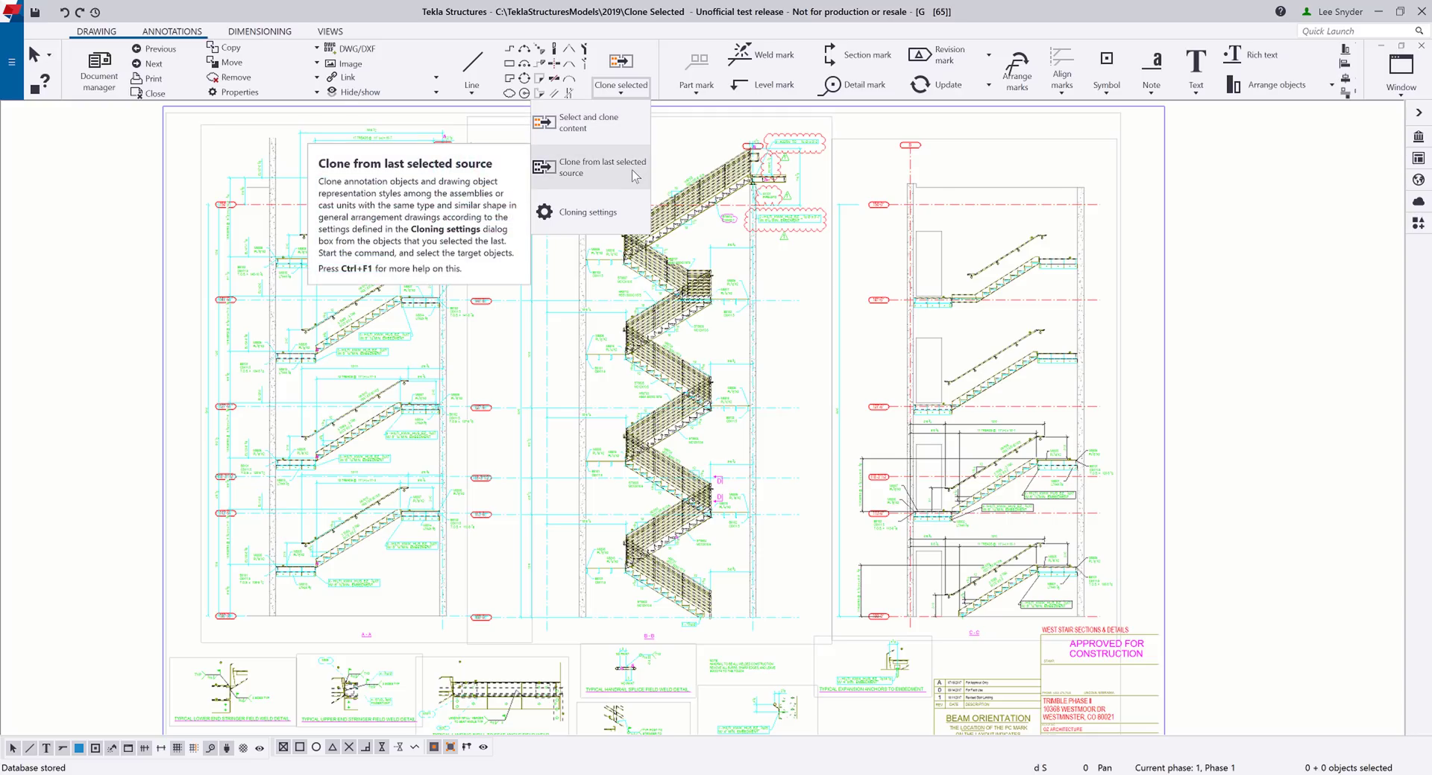
pyautogui.click(574, 211)
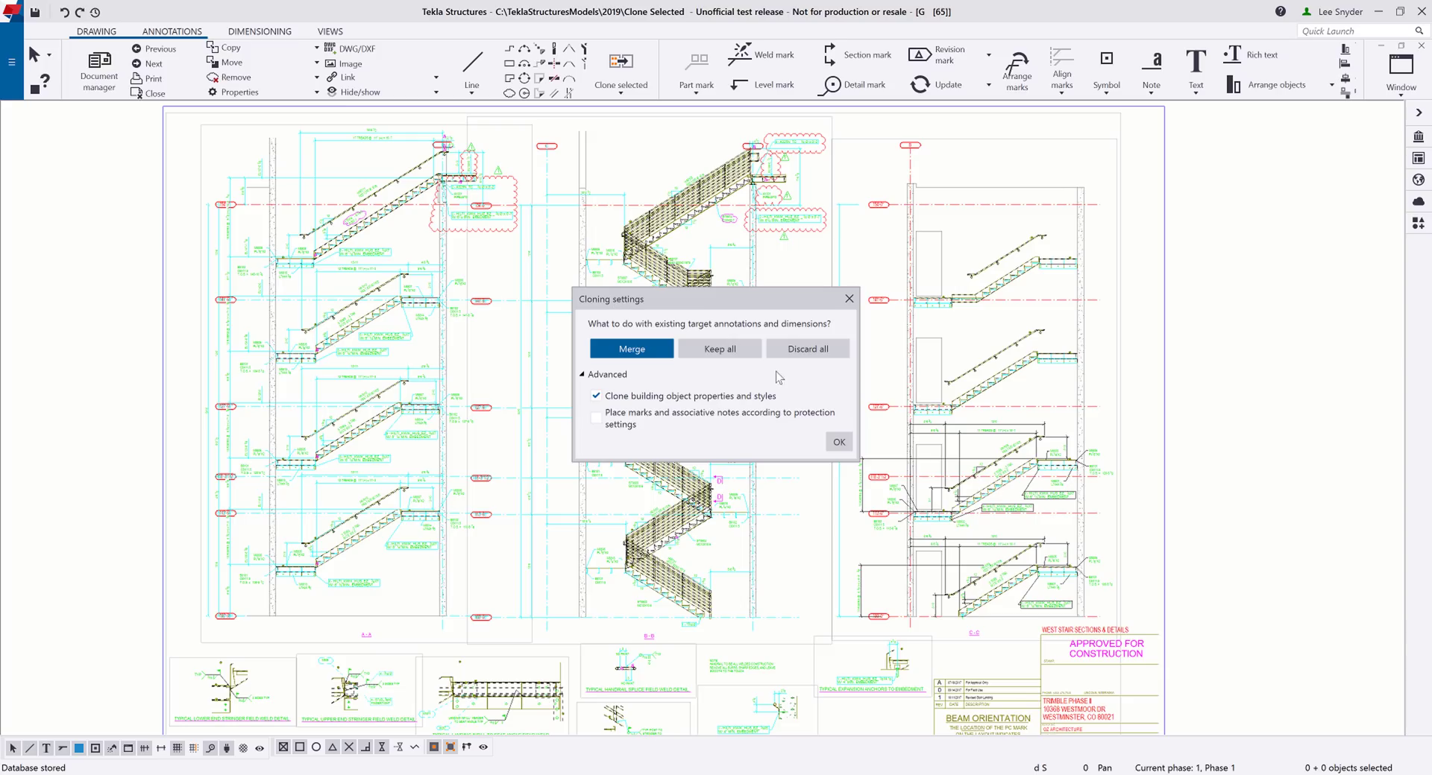
pyautogui.click(839, 443)
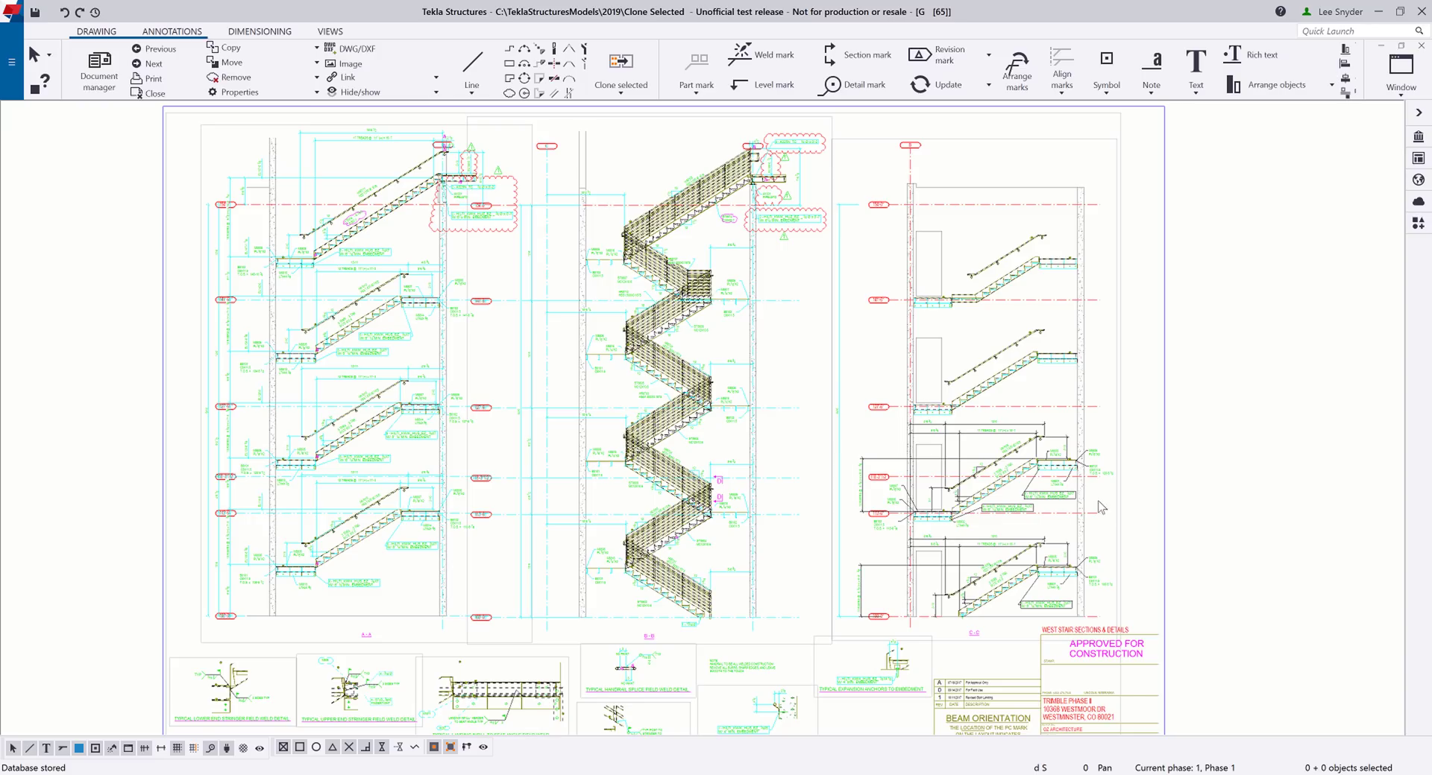
# - Zoom and pan from the annotated flight at 113'-6" up to the flight ending at 141'-6"
pyautogui.scroll(1, 1101, 508)
pyautogui.scroll(2, 1101, 507)
pyautogui.moveTo(887, 548); pyautogui.dragTo(841, 585, button='middle')
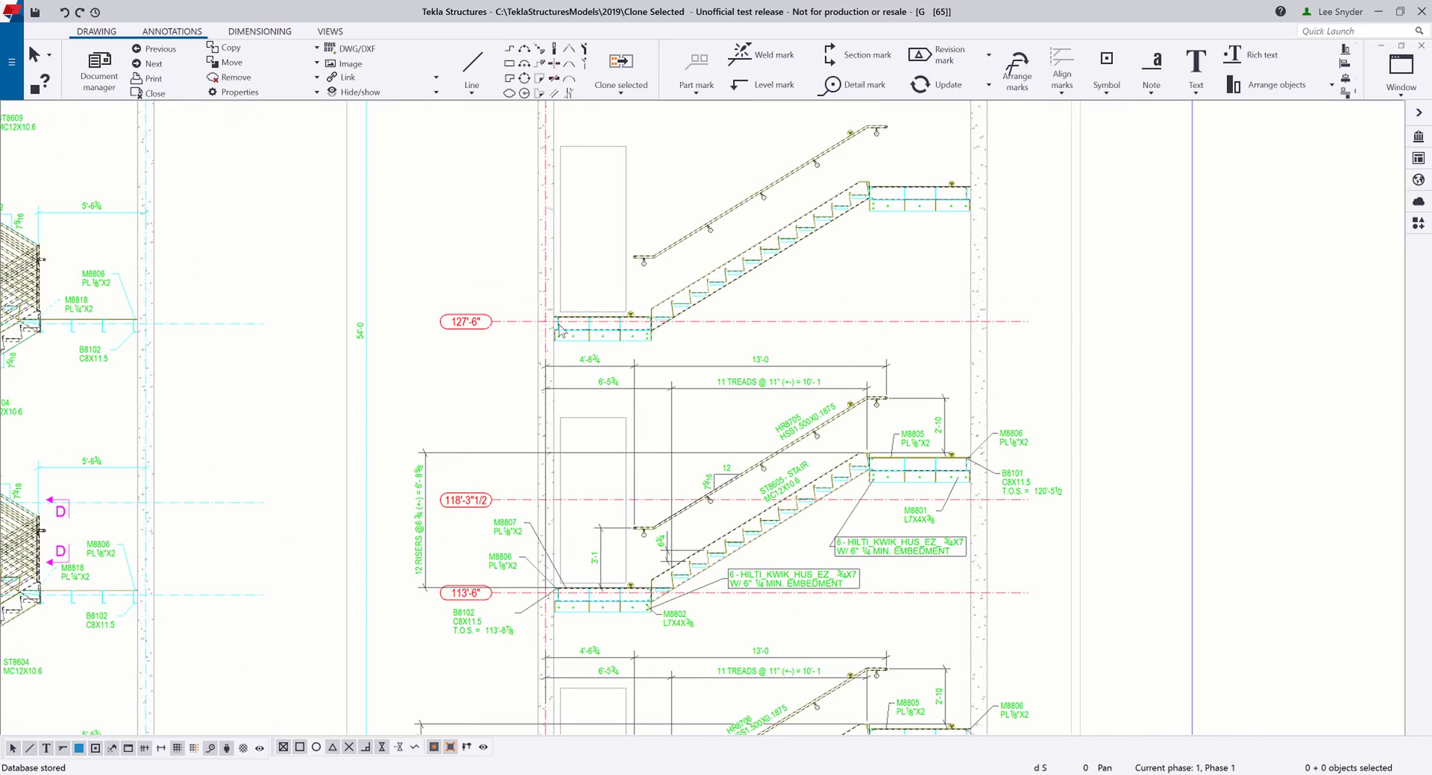
pyautogui.moveTo(766, 403); pyautogui.dragTo(757, 467, button='middle')
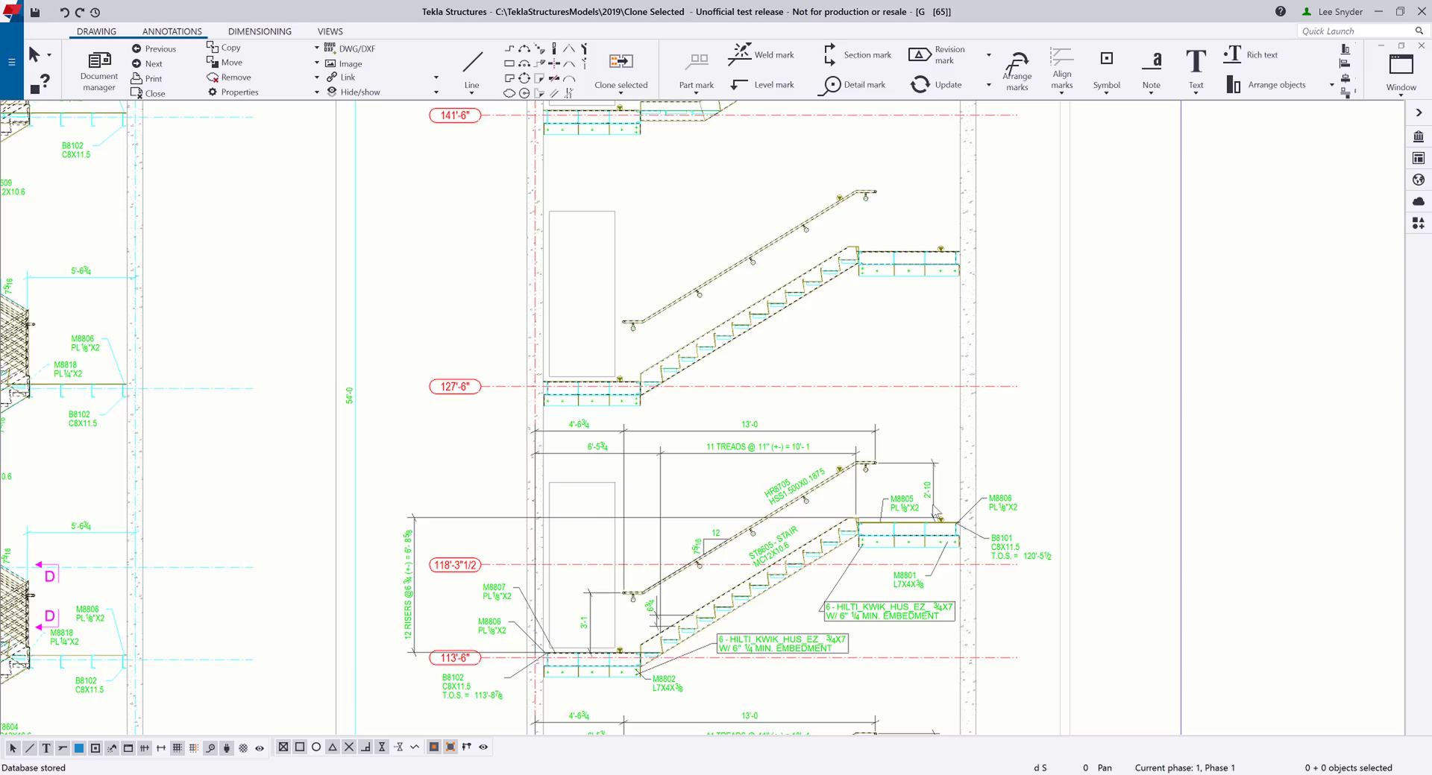
pyautogui.scroll(3, 937, 516)
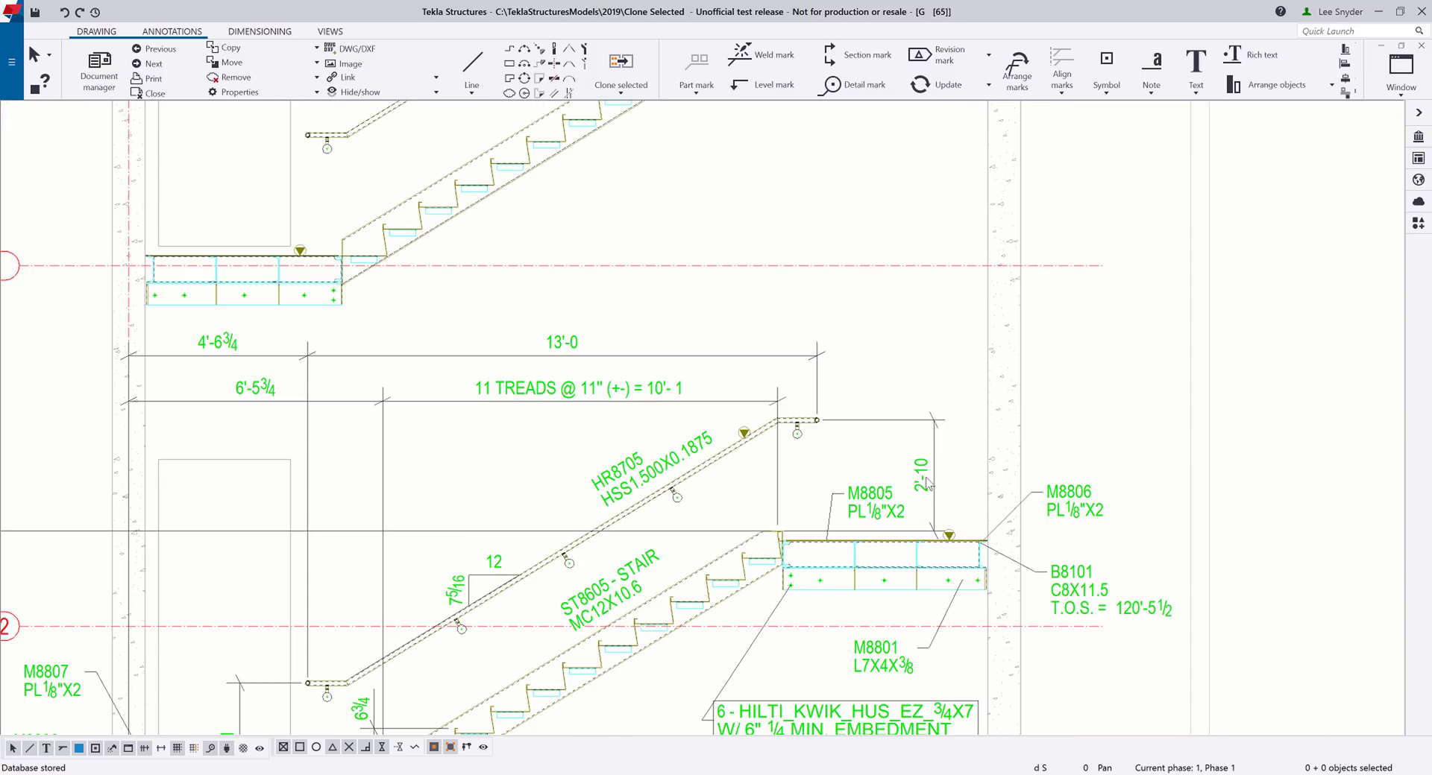
pyautogui.click(926, 480)
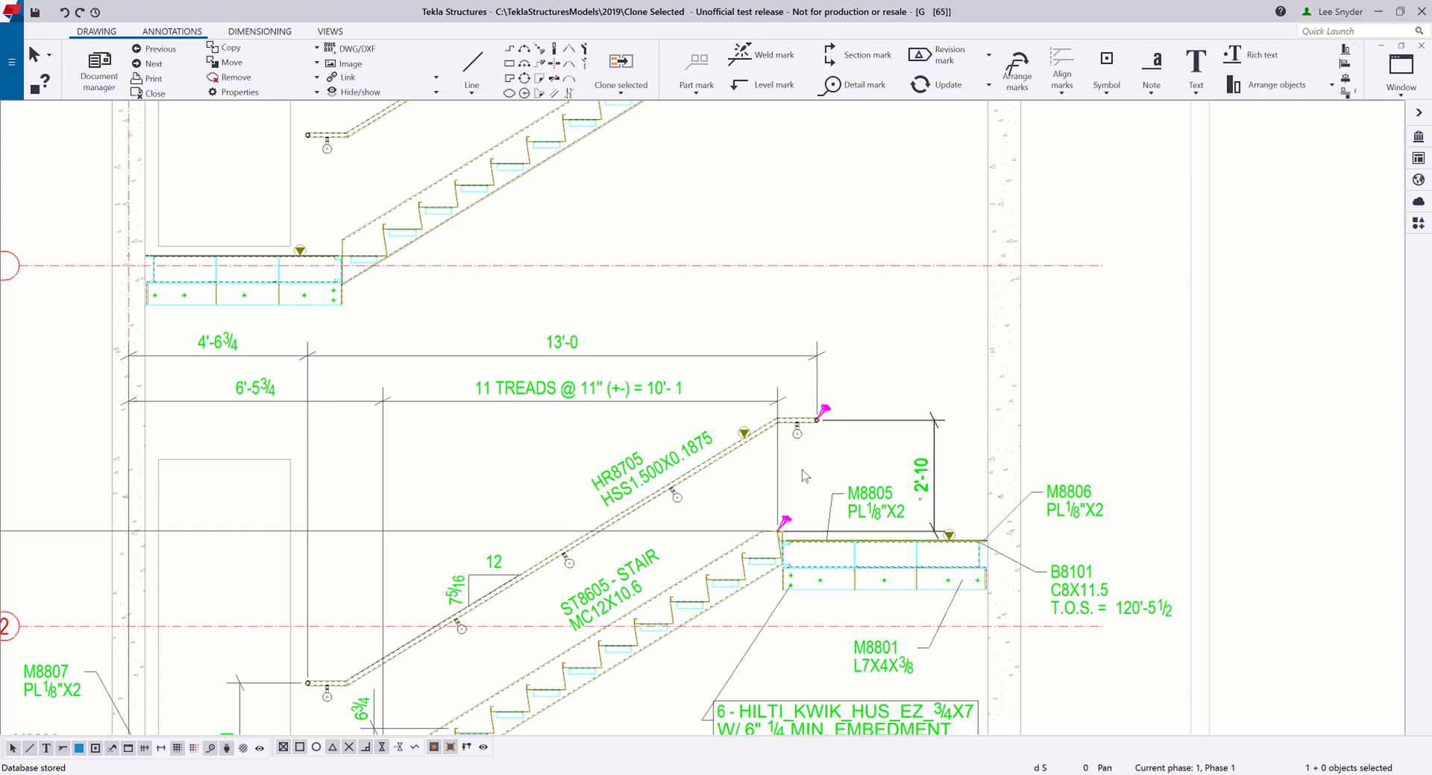
pyautogui.click(825, 411)
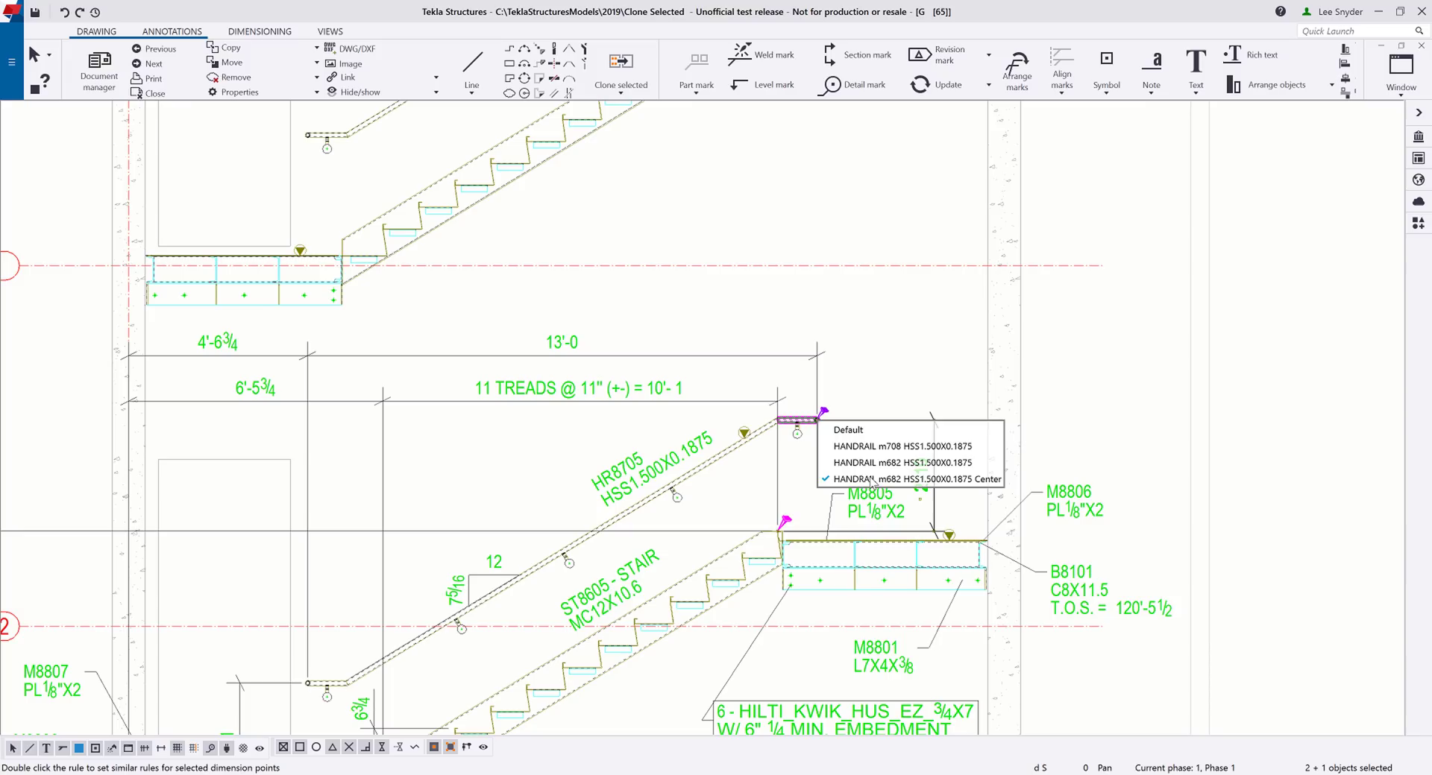
pyautogui.click(892, 447)
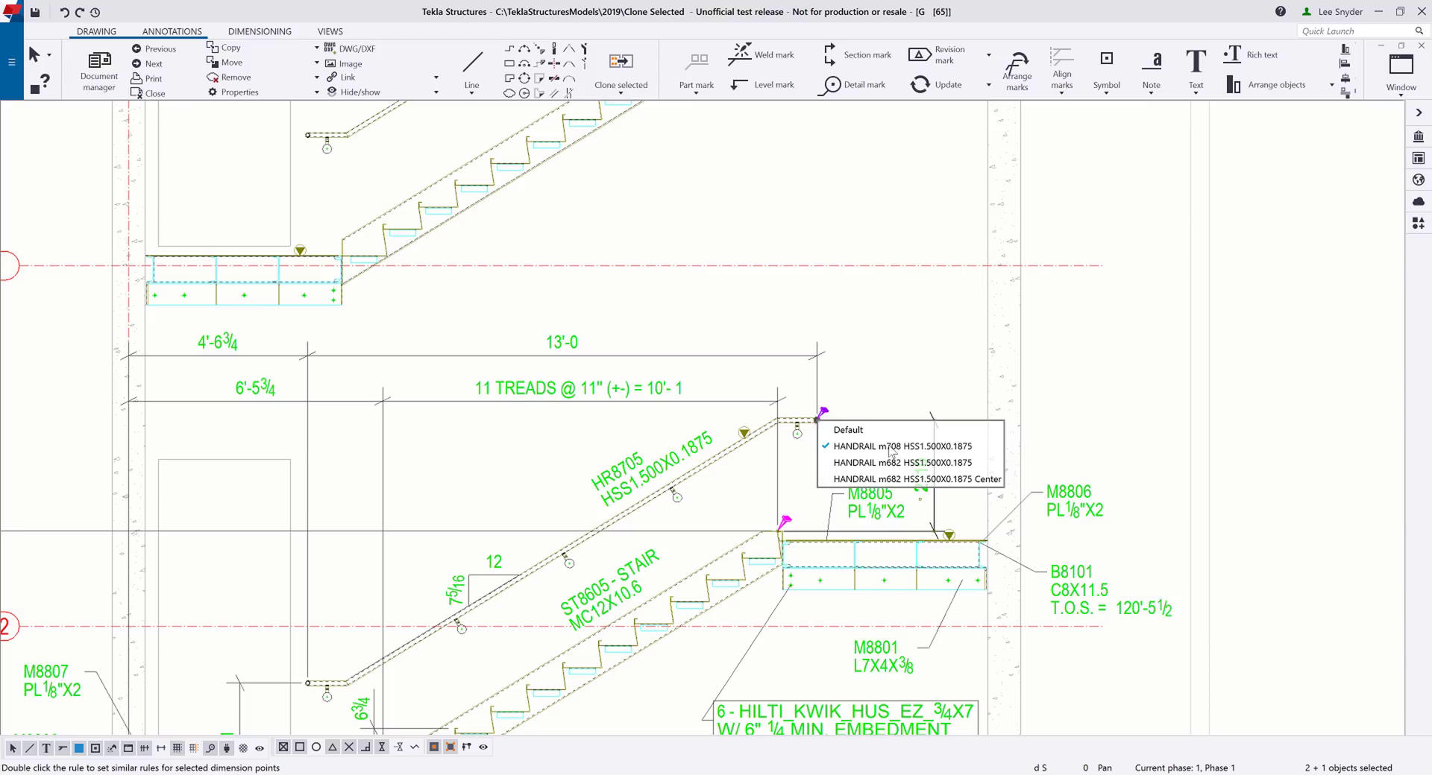
pyautogui.click(891, 463)
pyautogui.click(862, 375)
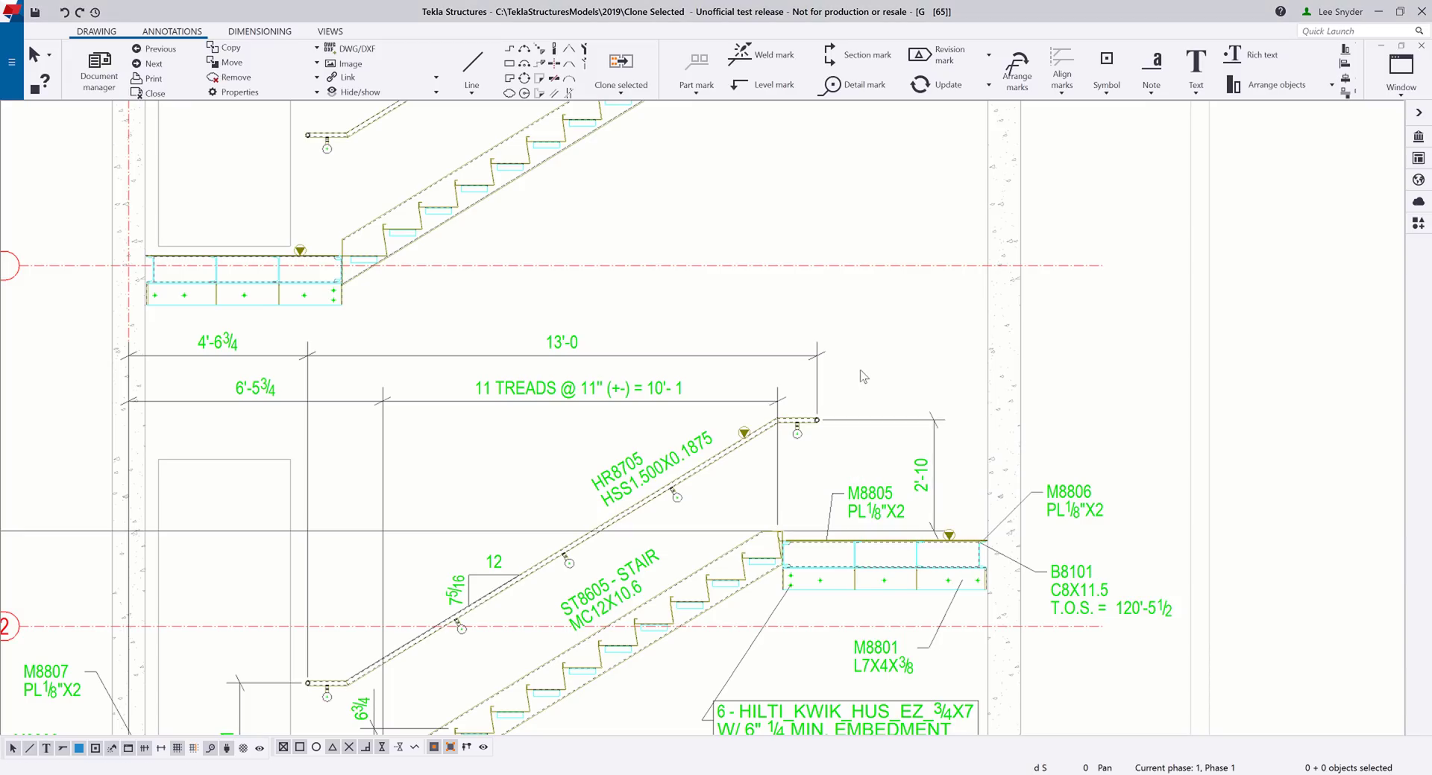
pyautogui.scroll(-1, 856, 447)
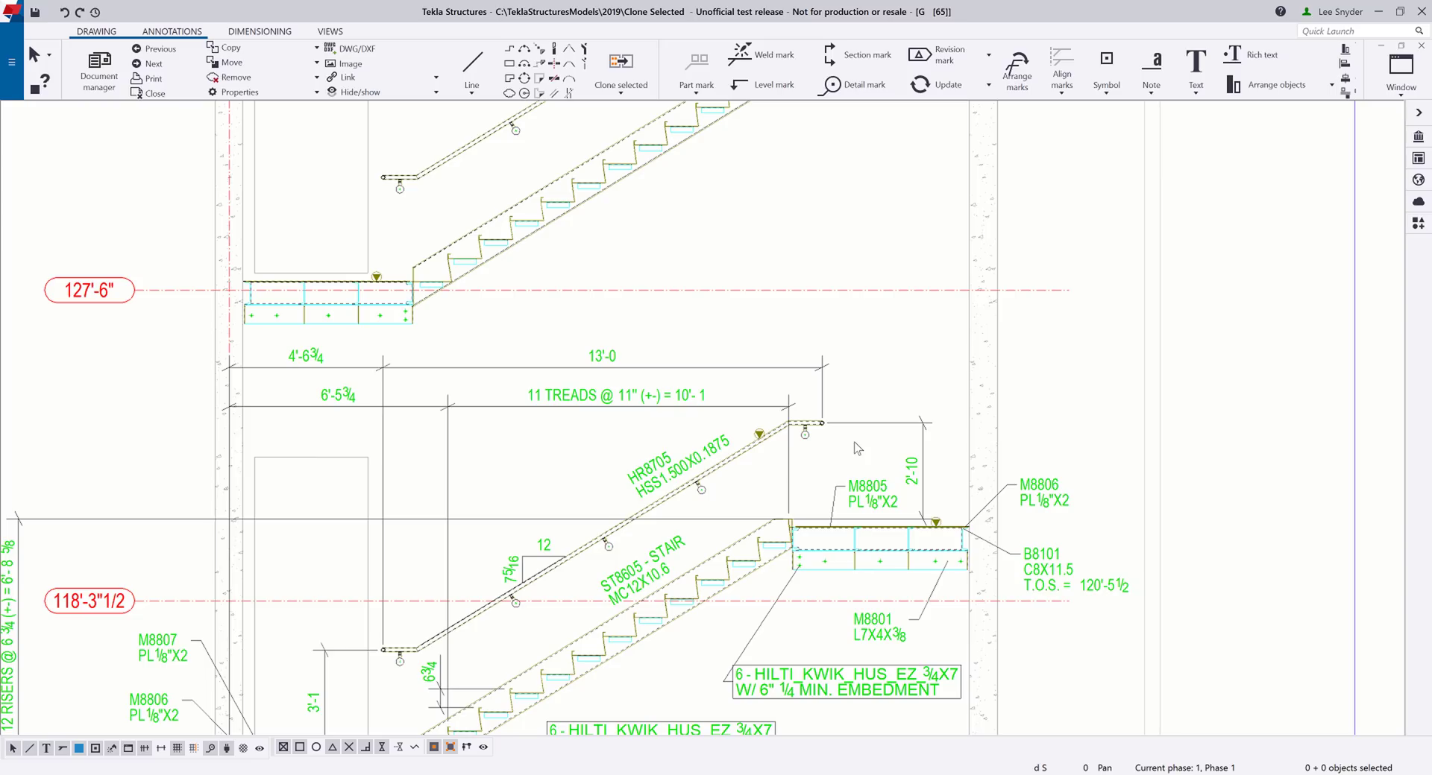
pyautogui.click(751, 414)
pyautogui.rightClick(750, 415)
pyautogui.click(836, 497)
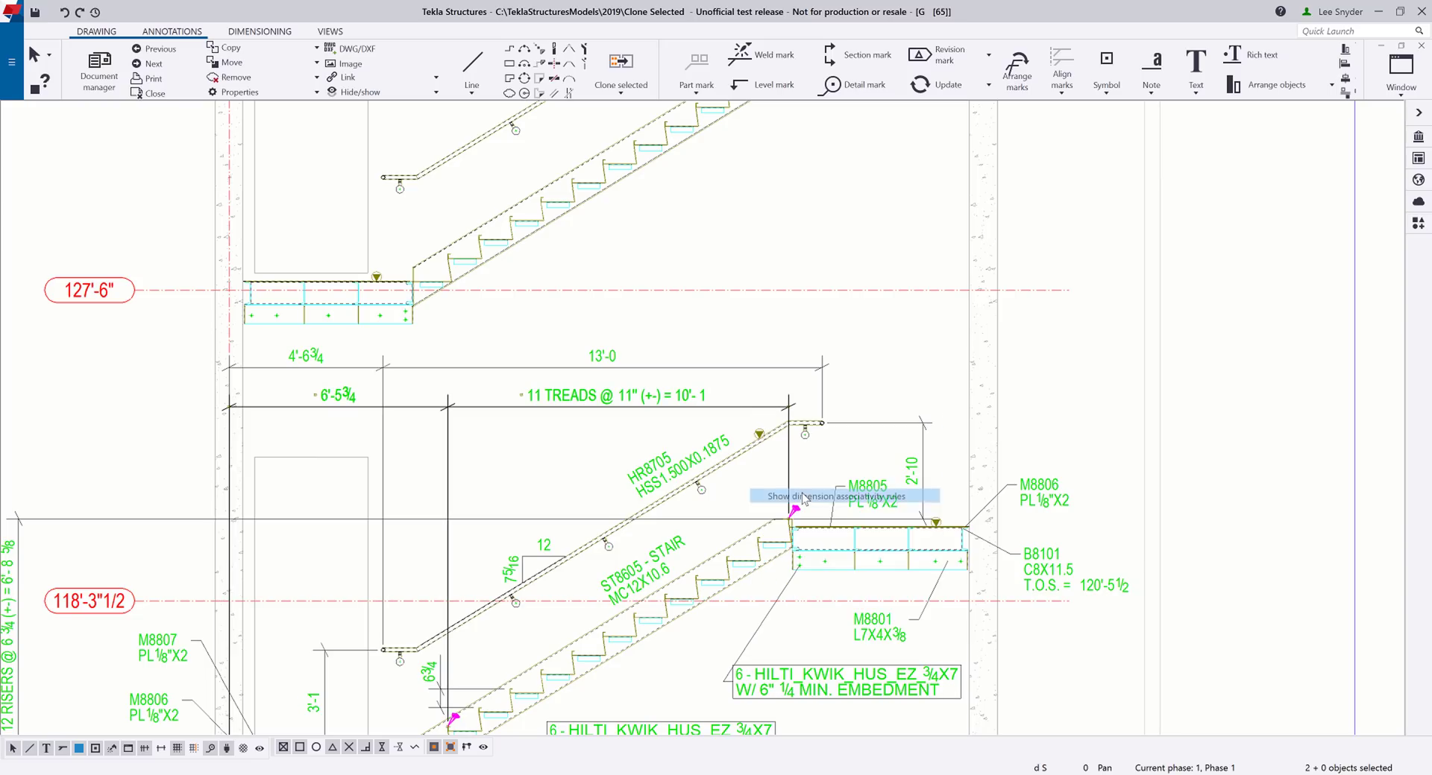
pyautogui.moveTo(591, 584); pyautogui.dragTo(776, 412, button='middle')
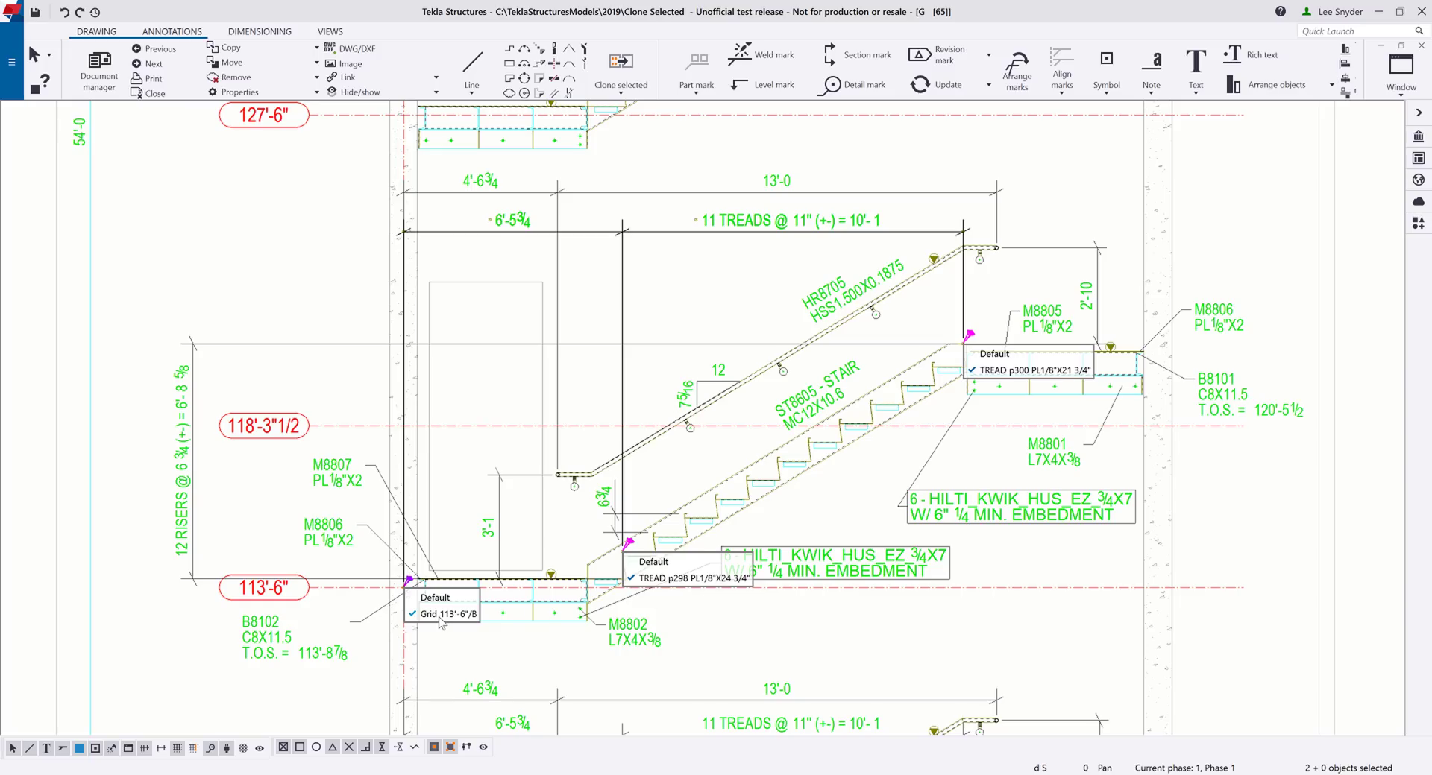
pyautogui.press('Escape')
pyautogui.scroll(-3, 489, 544)
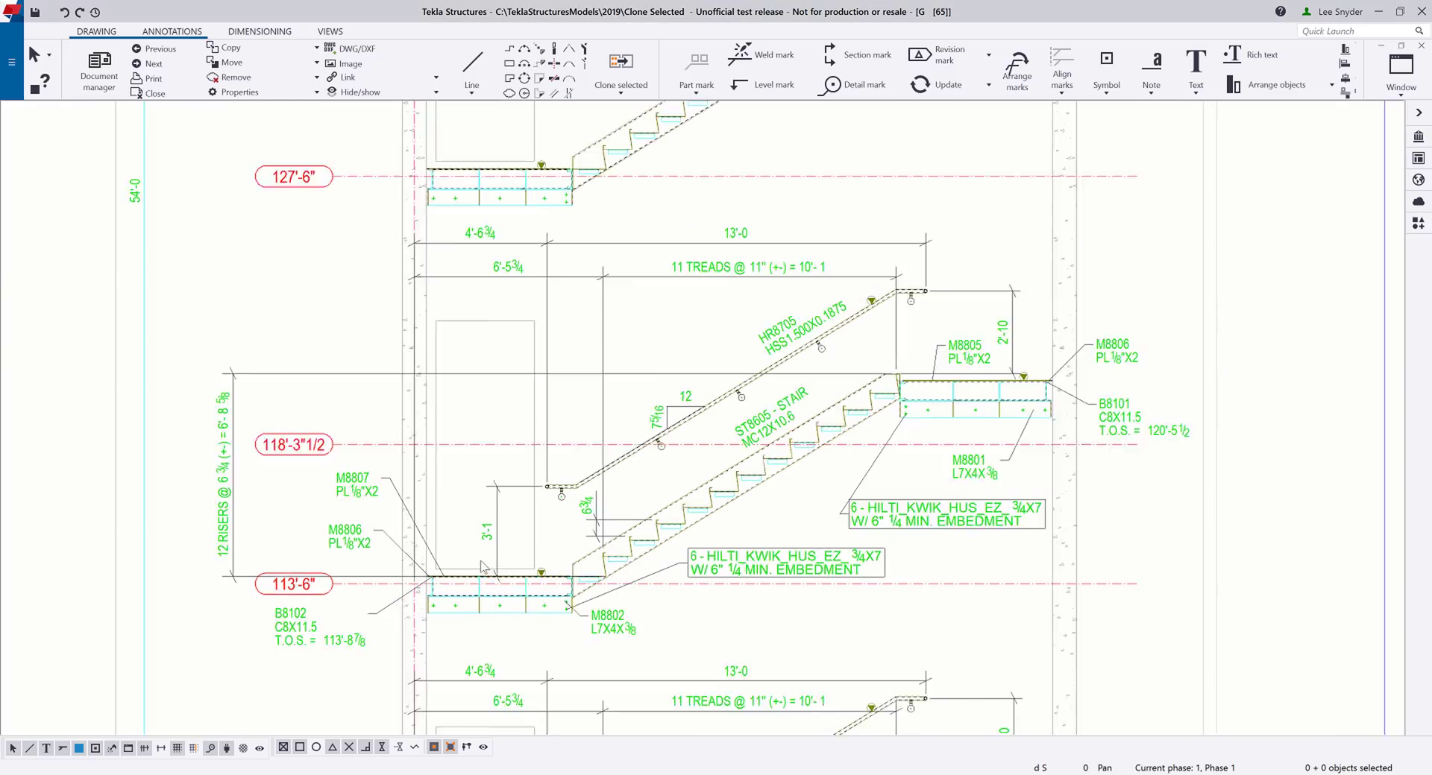
# - With Select and clone content, pick the annotated lower flight as the clone source
pyautogui.moveTo(492, 527)
pyautogui.mouseDown(button='middle')
pyautogui.moveTo(527, 505)
pyautogui.moveTo(529, 530)
pyautogui.mouseUp(button='middle')
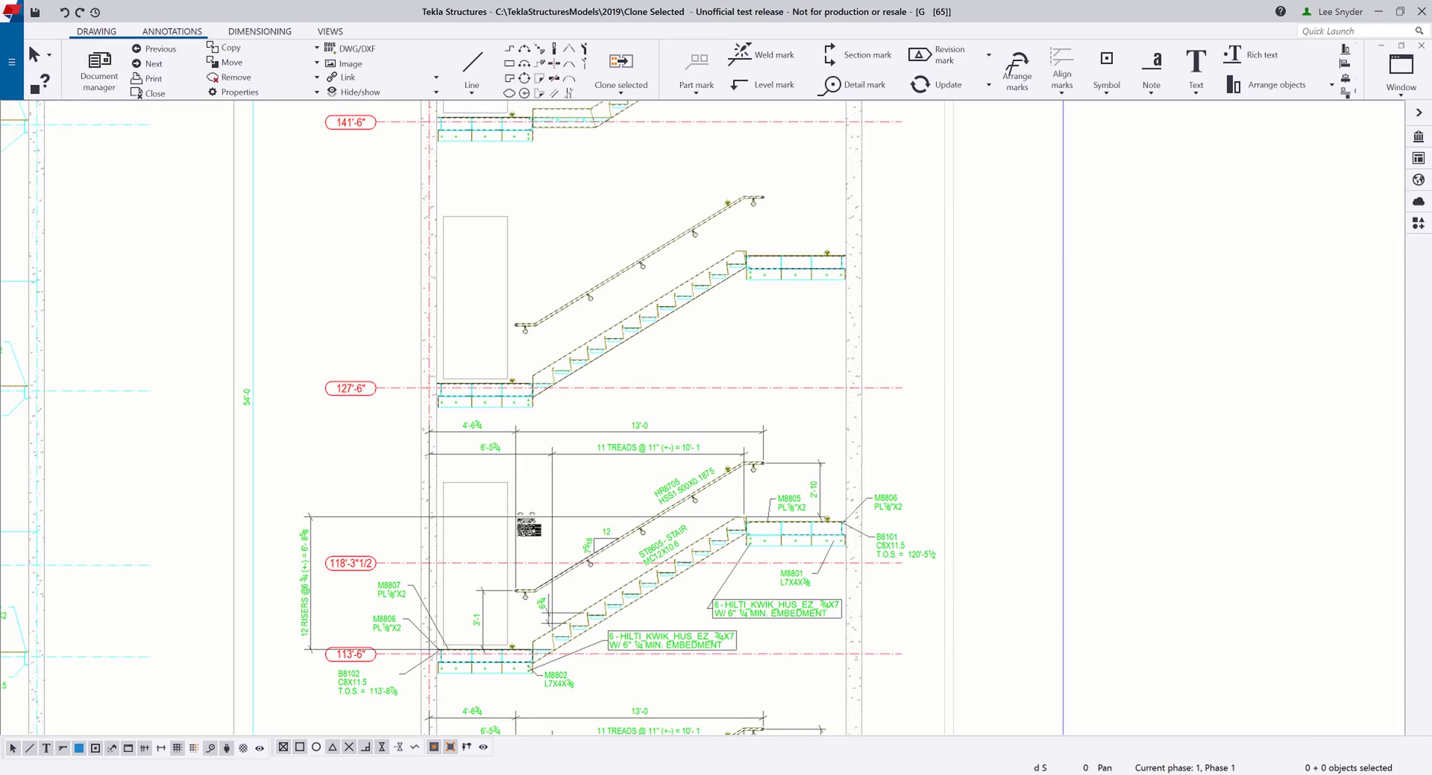
pyautogui.click(610, 88)
pyautogui.click(588, 123)
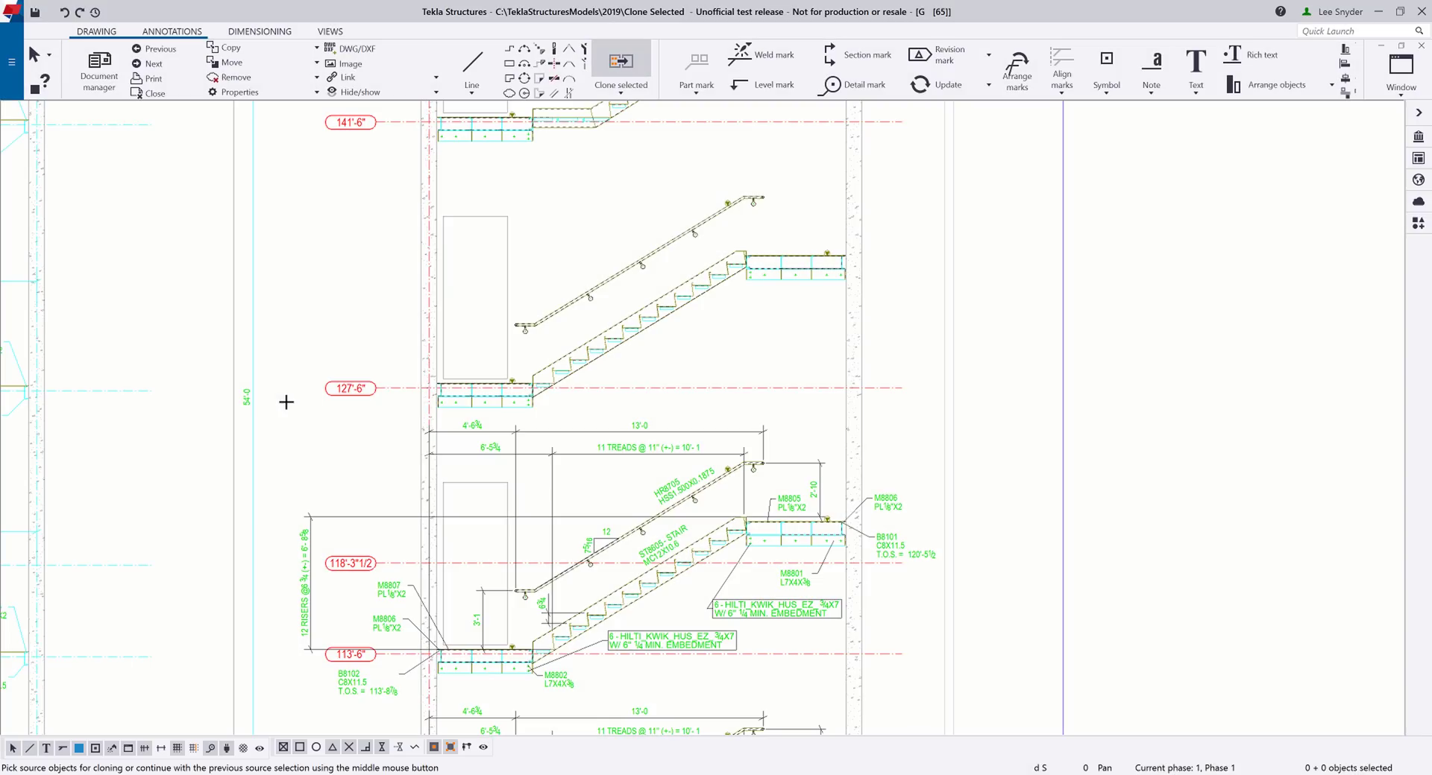
pyautogui.moveTo(280, 398)
pyautogui.mouseDown()
pyautogui.moveTo(571, 595)
pyautogui.moveTo(941, 703)
pyautogui.mouseUp()
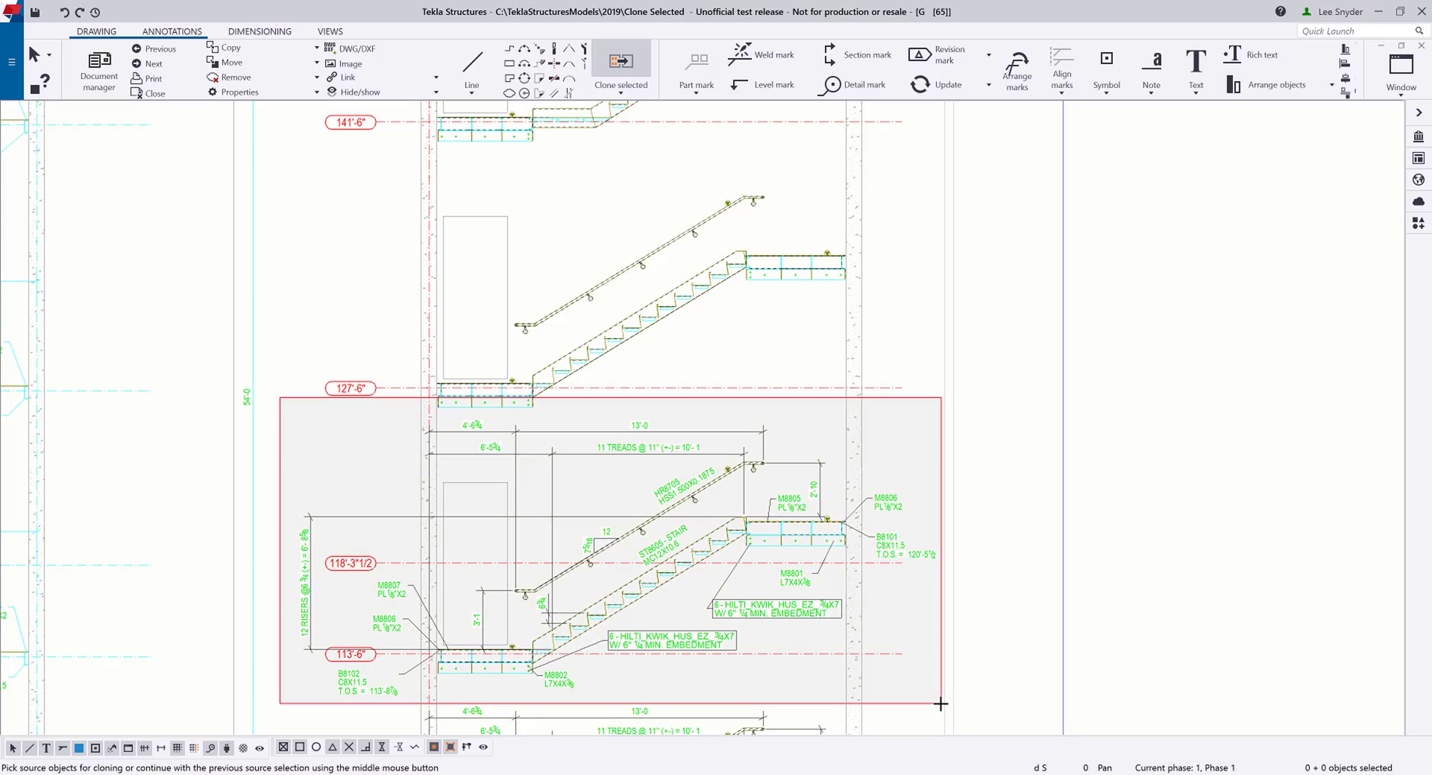
pyautogui.middleClick(898, 604)
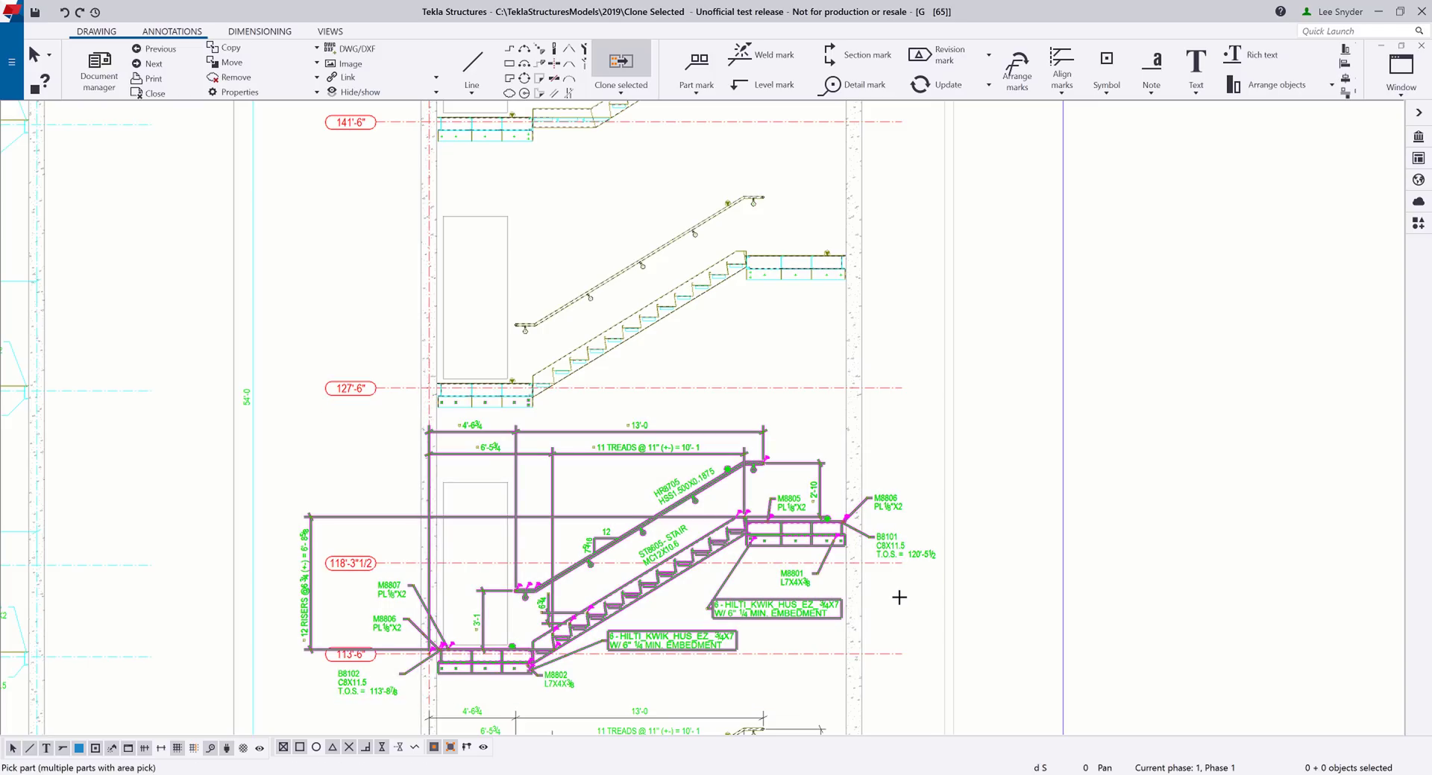
# - Clone onto the 127'-6" to 141'-6" flight, interrupt, and check the HILTI anchor note
pyautogui.moveTo(396, 149); pyautogui.dragTo(549, 242)
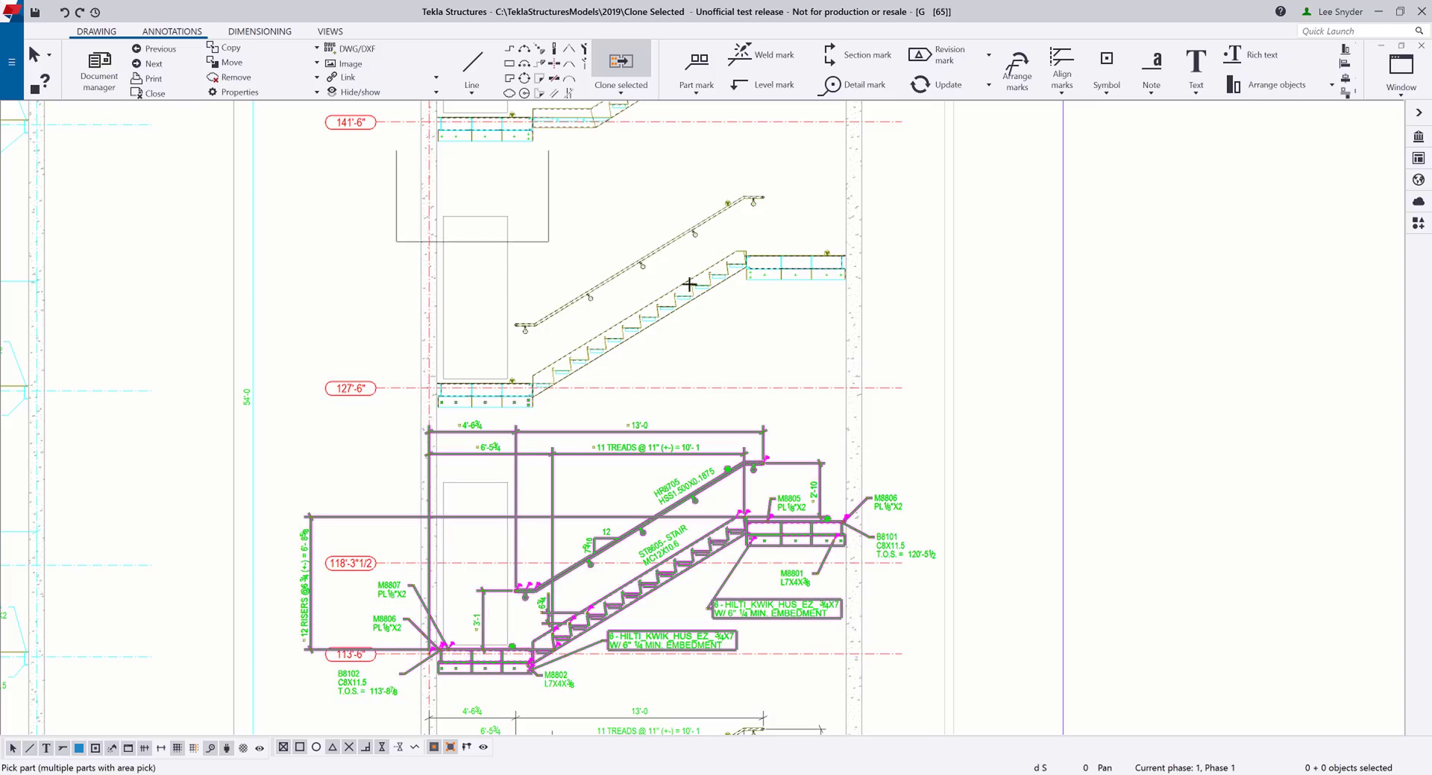
pyautogui.moveTo(689, 284); pyautogui.dragTo(887, 415)
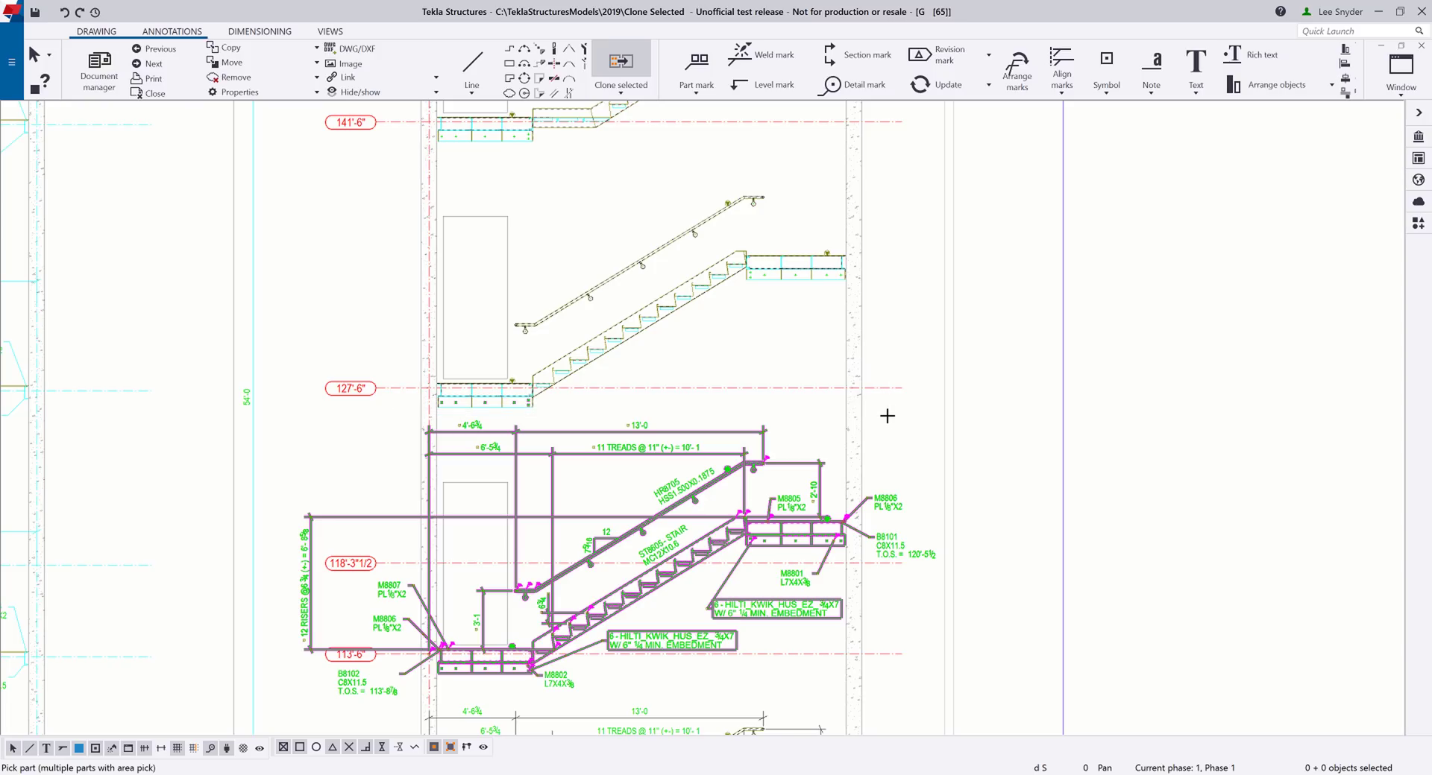
pyautogui.rightClick(887, 415)
pyautogui.click(907, 419)
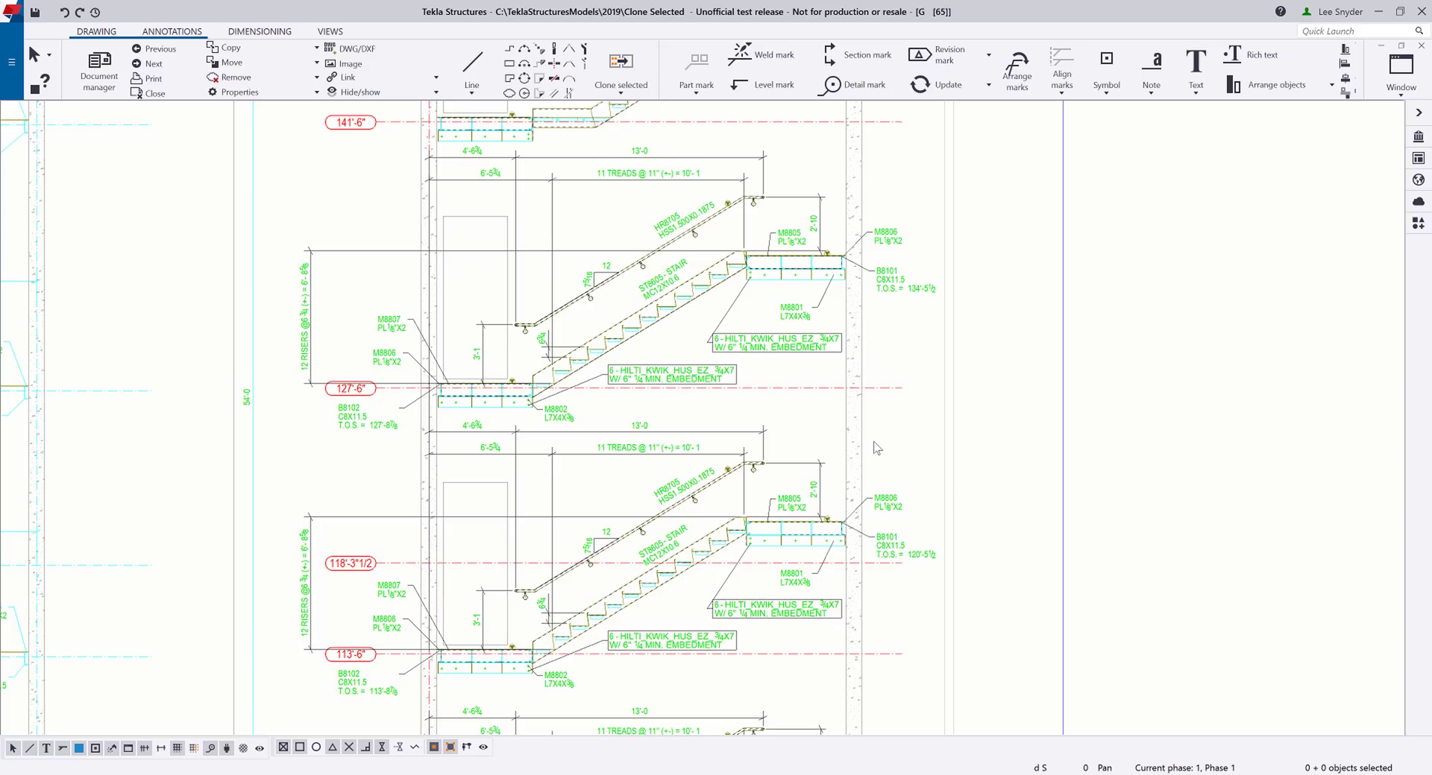
pyautogui.click(689, 639)
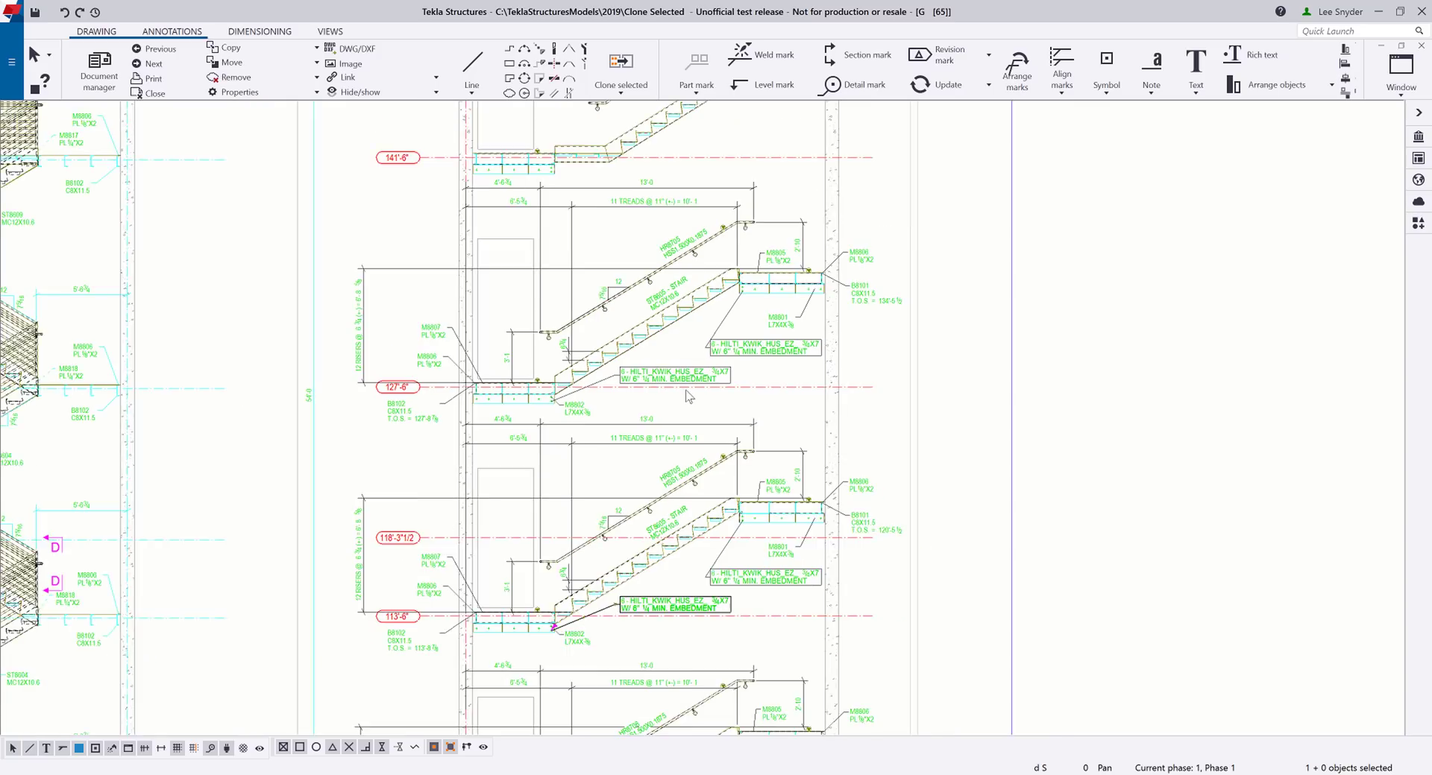
# - Open WEST STAIR drawing E137, keep the sections drawing changes, close the list, and maximize
pyautogui.scroll(-2, 690, 397)
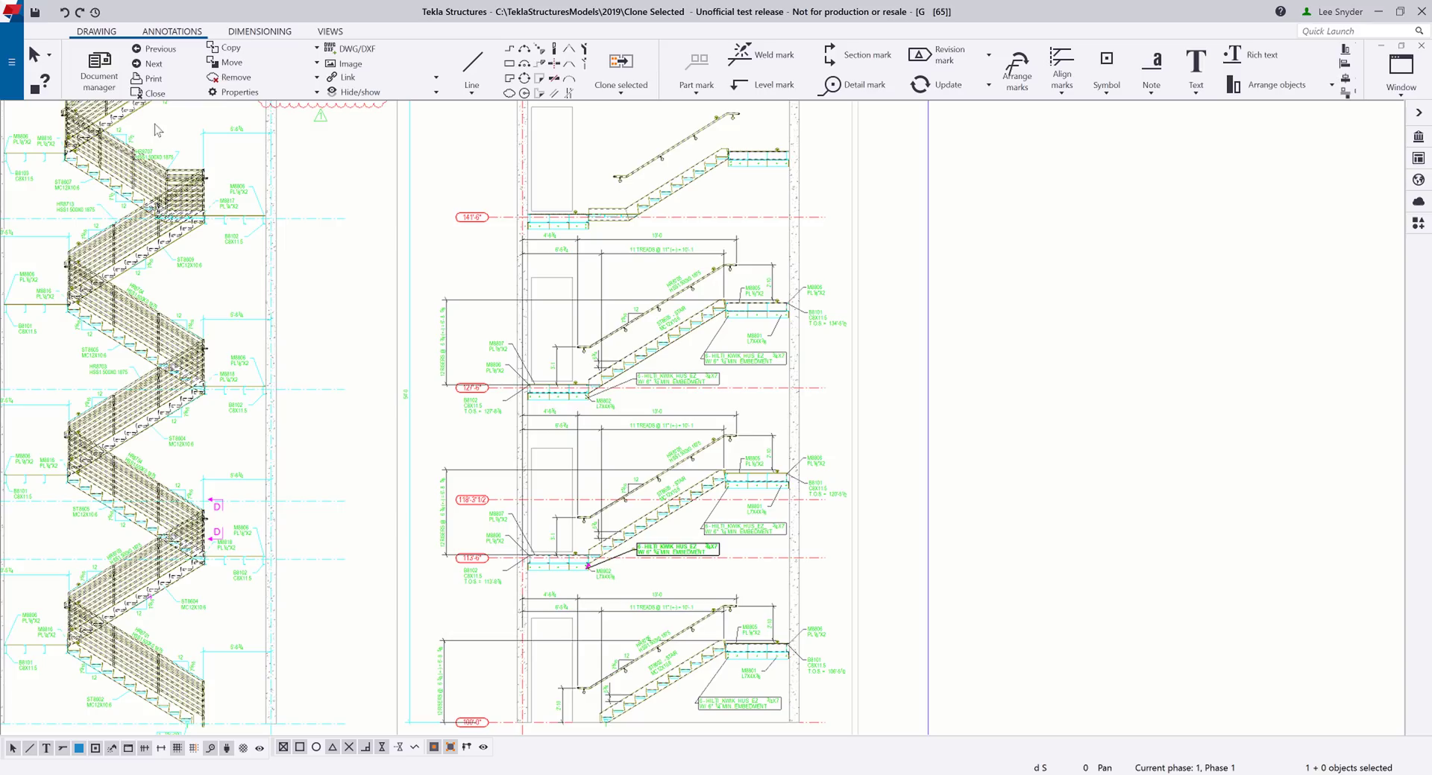
pyautogui.click(104, 75)
pyautogui.doubleClick(350, 220)
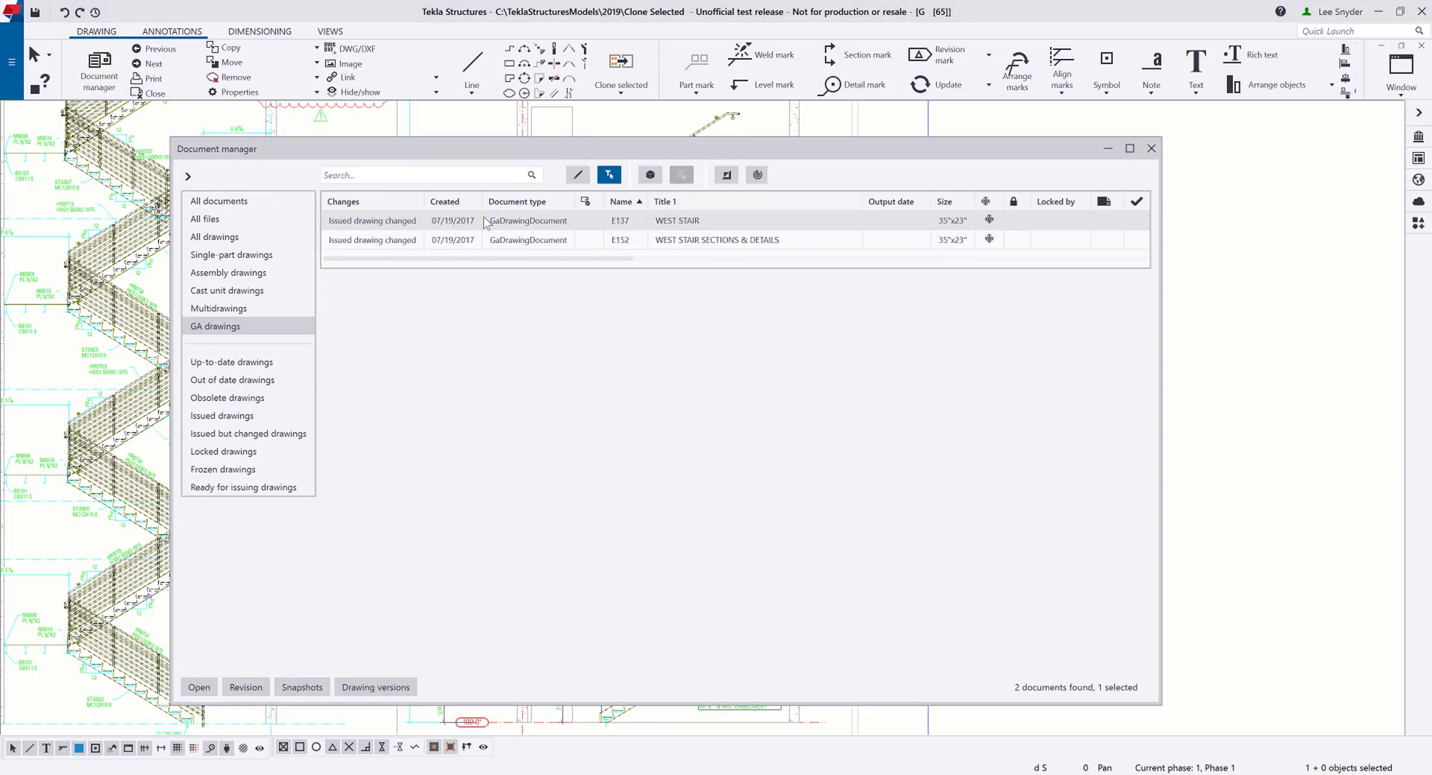
pyautogui.click(232, 300)
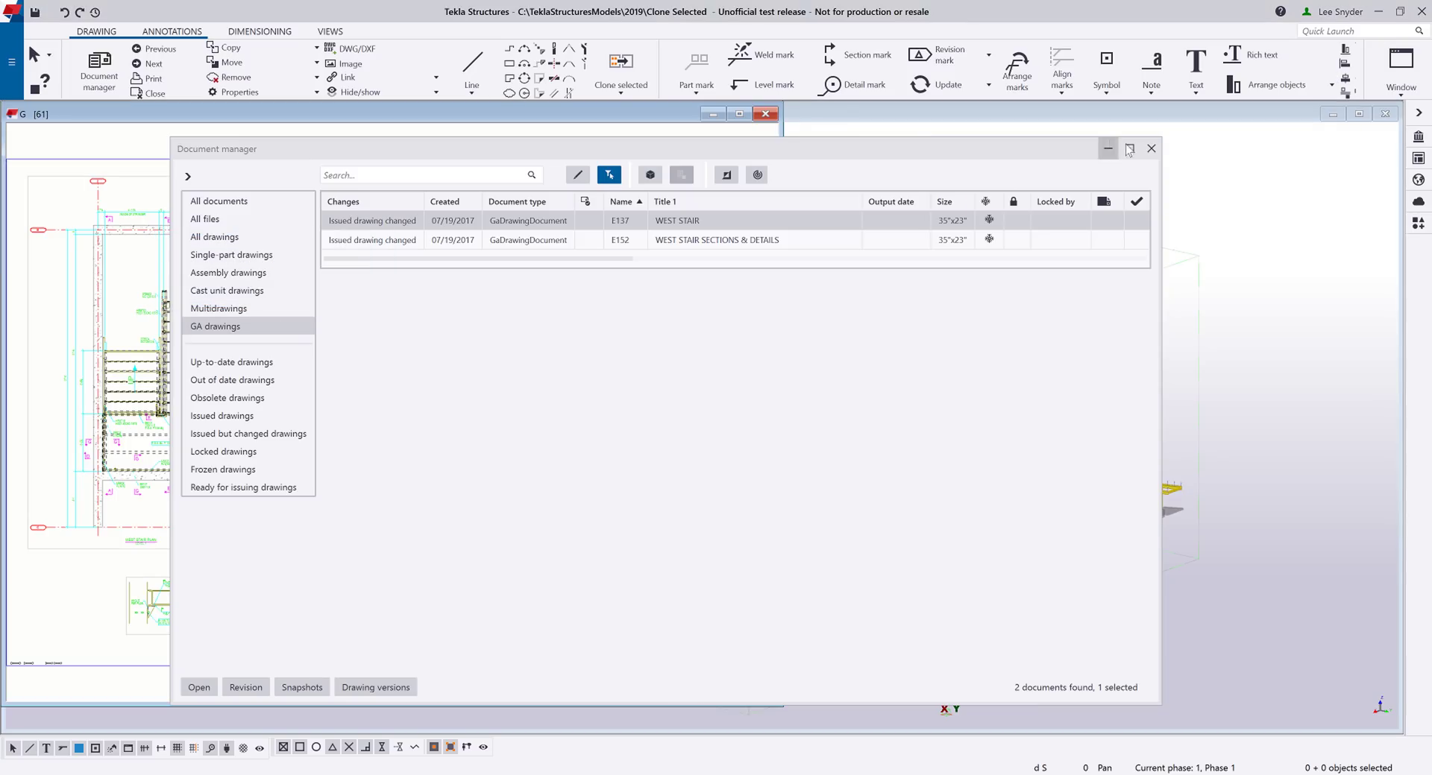
pyautogui.click(1149, 149)
pyautogui.click(739, 114)
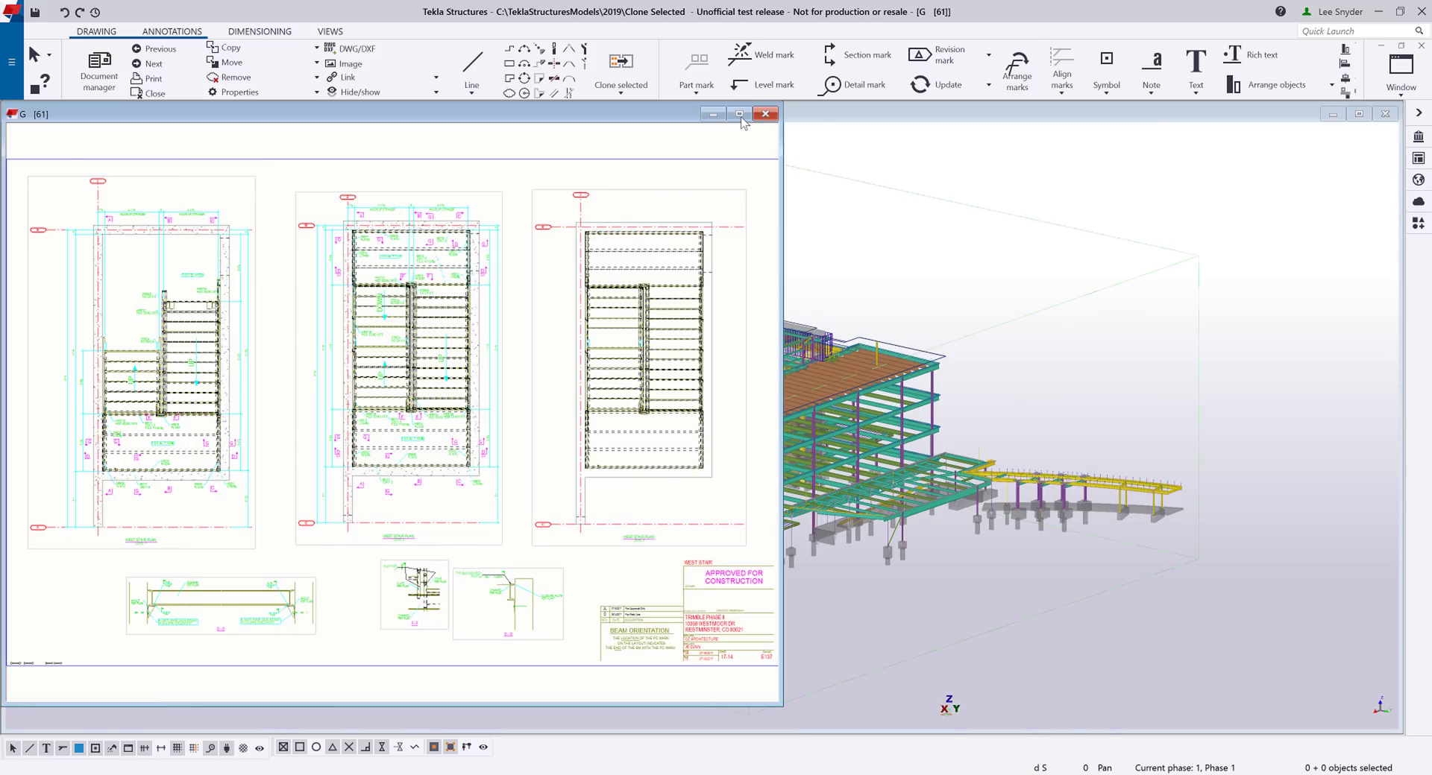
pyautogui.scroll(2, 879, 422)
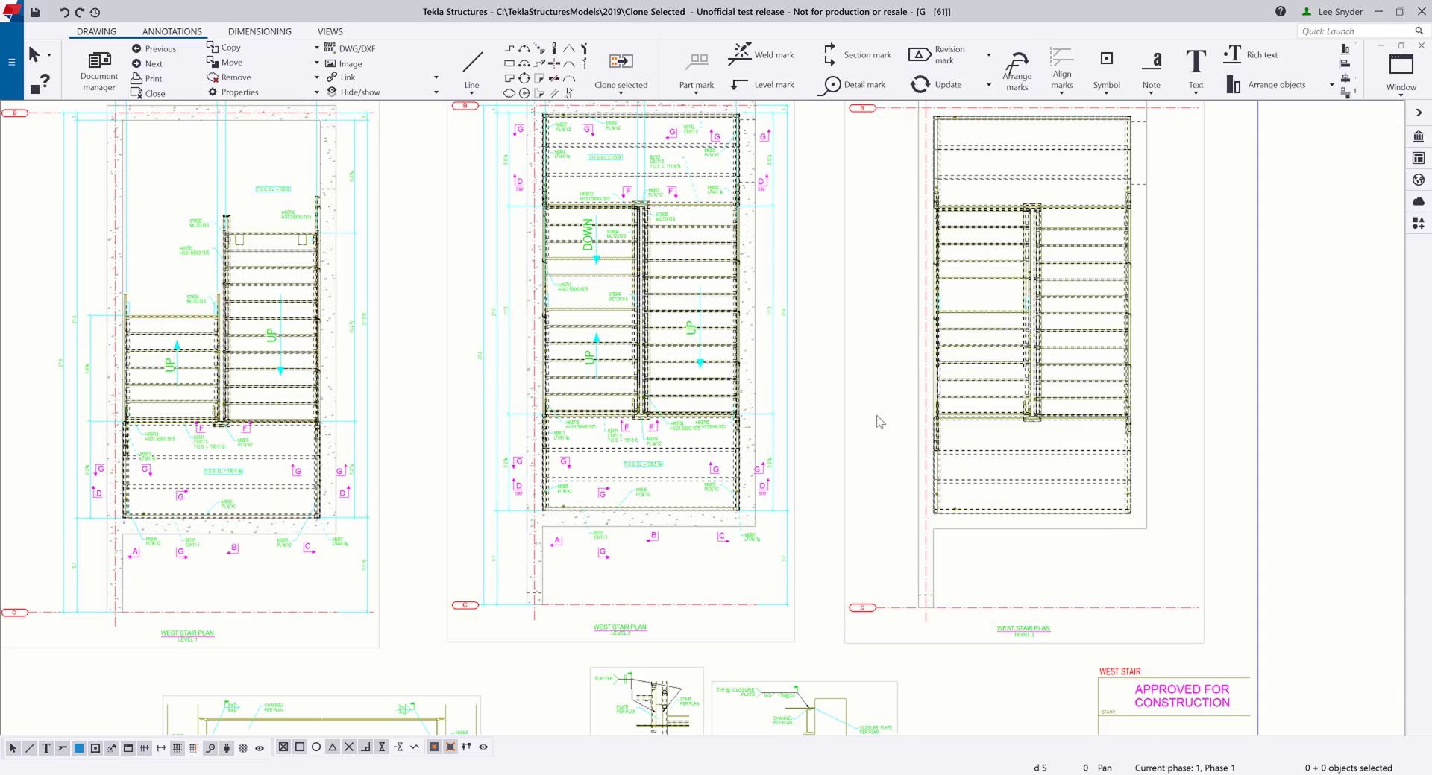
pyautogui.scroll(1, 878, 422)
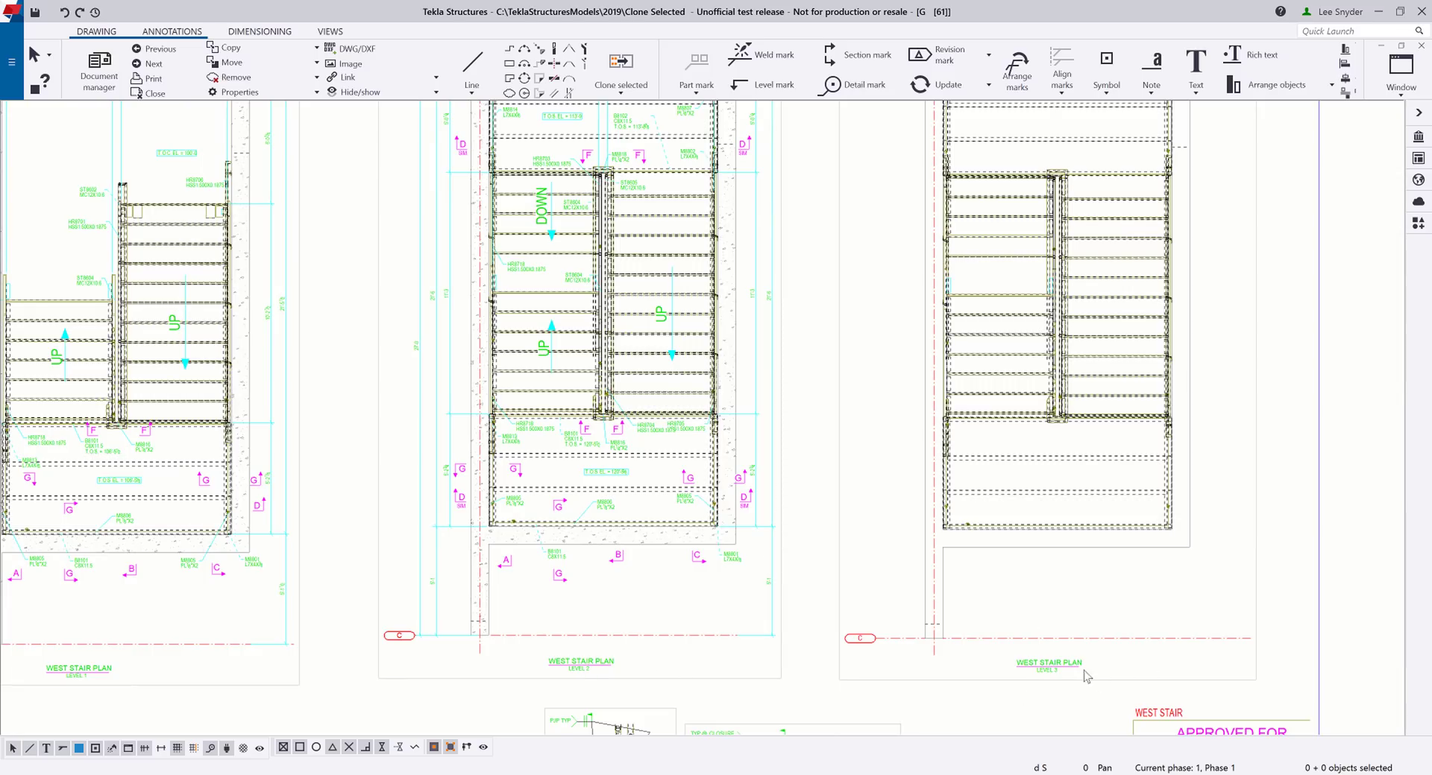
pyautogui.moveTo(650, 496)
pyautogui.mouseDown(button='middle')
pyautogui.moveTo(616, 546)
pyautogui.moveTo(594, 550)
pyautogui.mouseUp(button='middle')
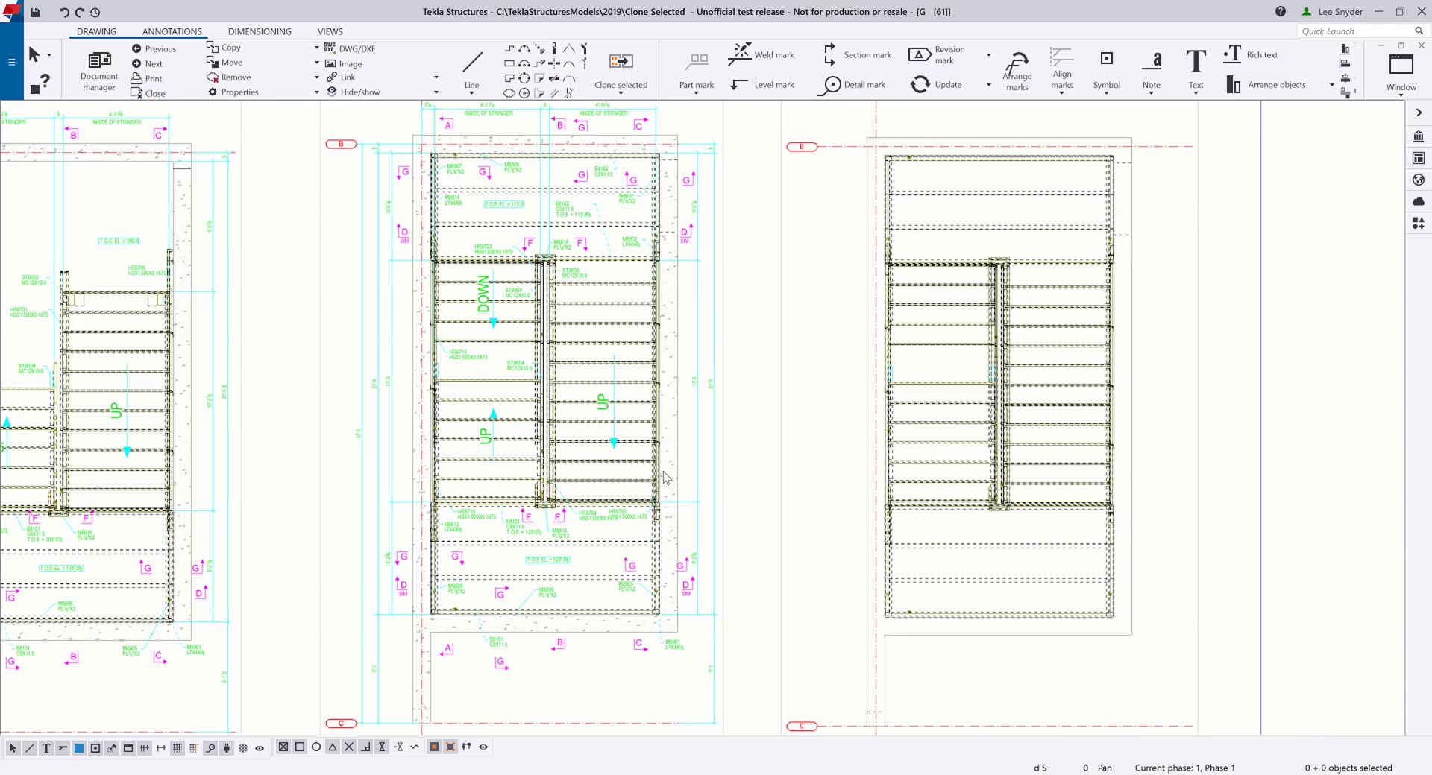
pyautogui.click(613, 438)
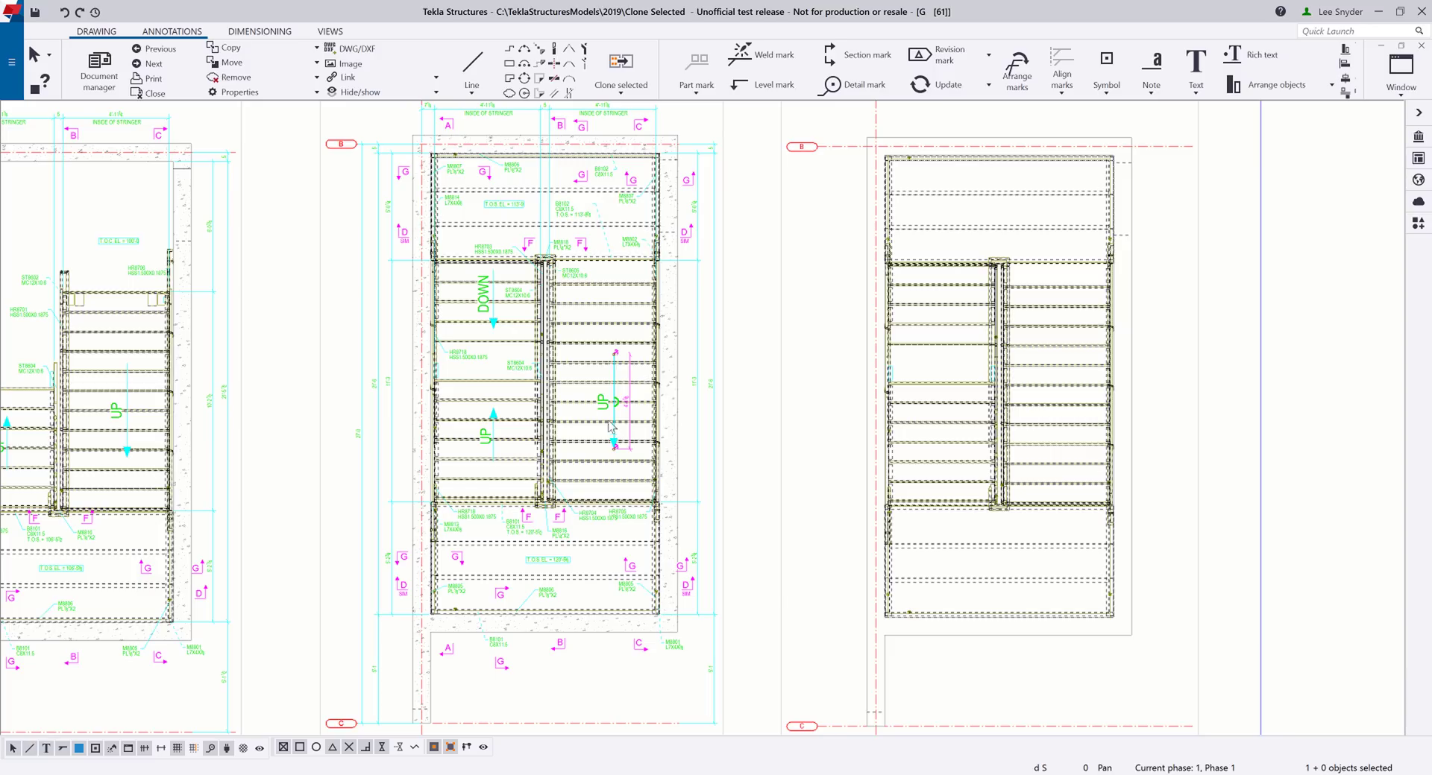
pyautogui.click(604, 408)
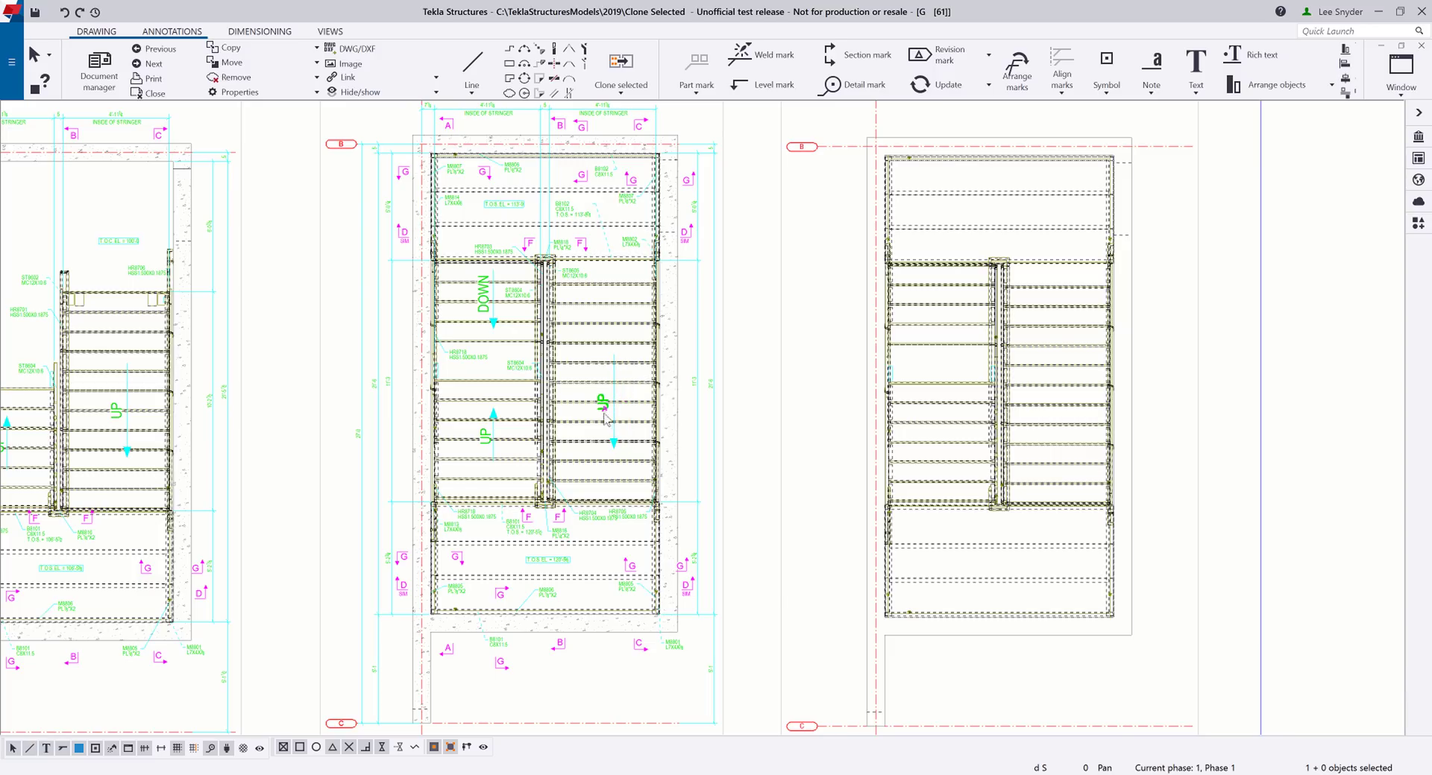
pyautogui.click(549, 565)
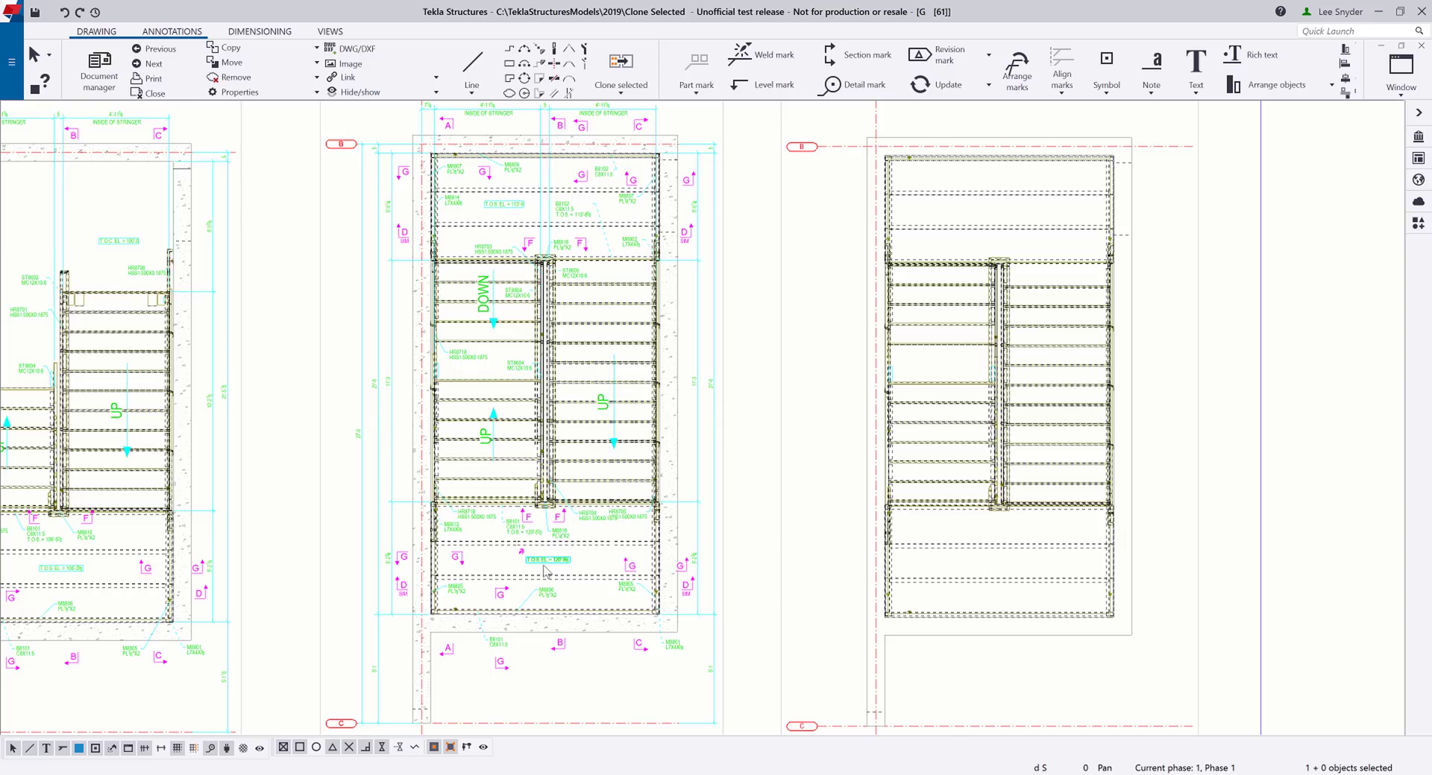
pyautogui.scroll(-2, 546, 571)
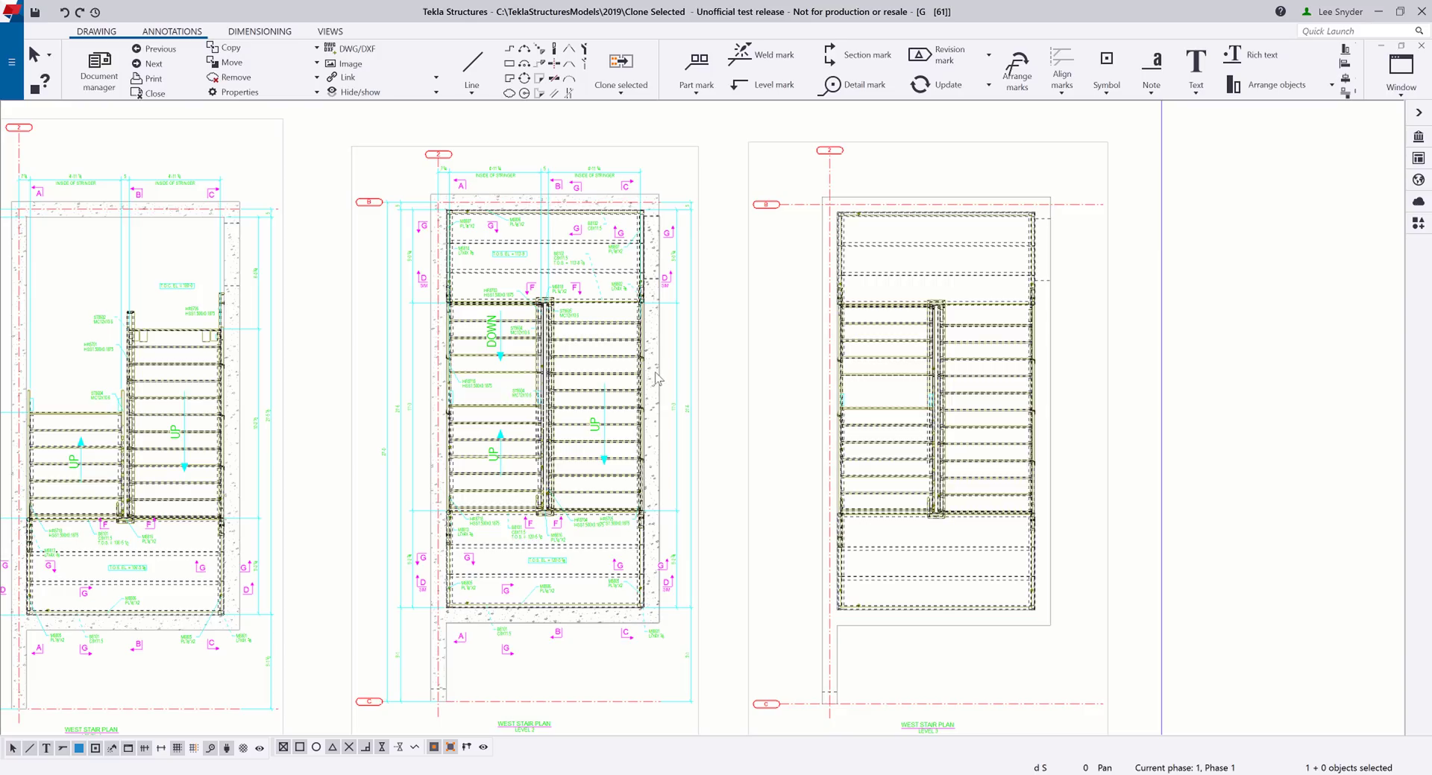
# - Clone marks, dimensions and UP/DOWN arrows from the middle stair plan onto the right plan
pyautogui.click(804, 354)
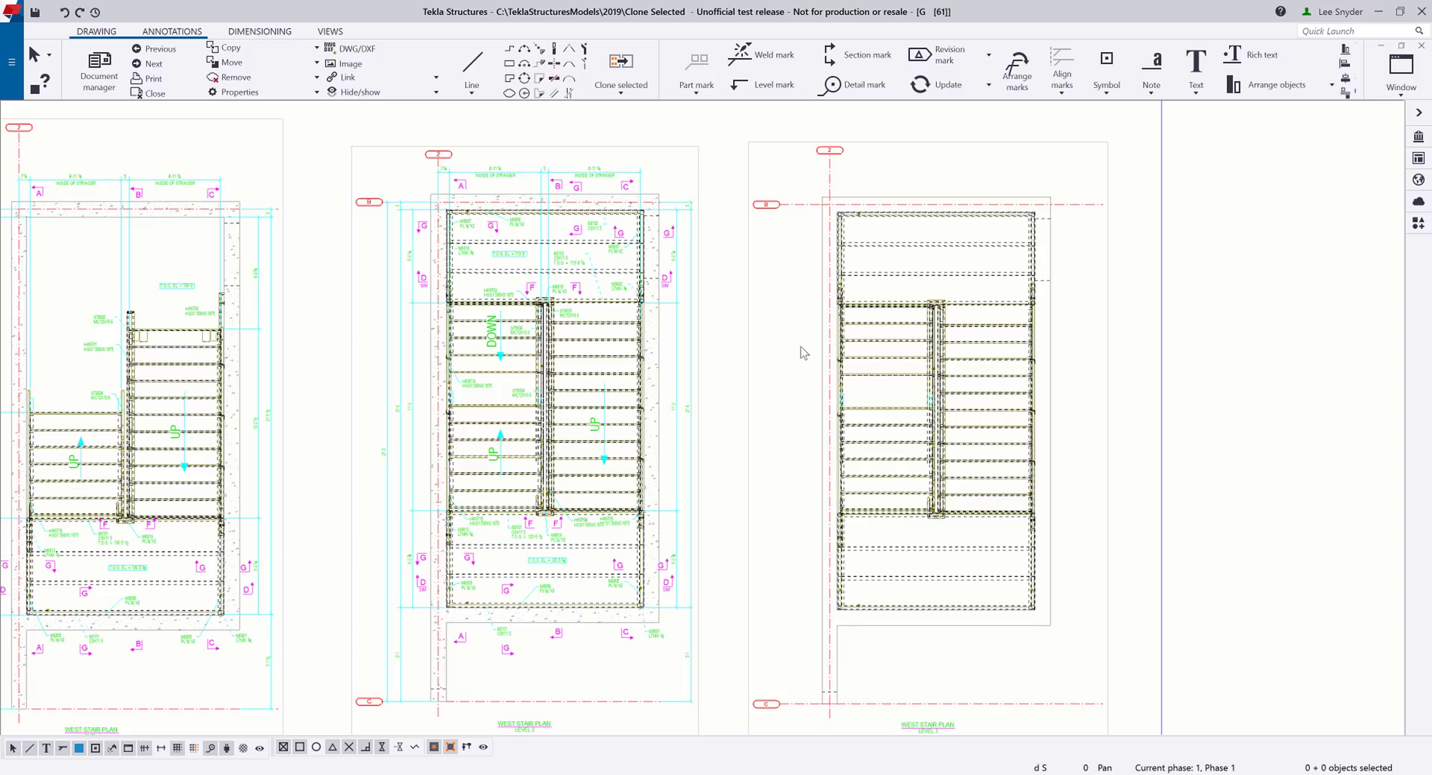
pyautogui.click(621, 89)
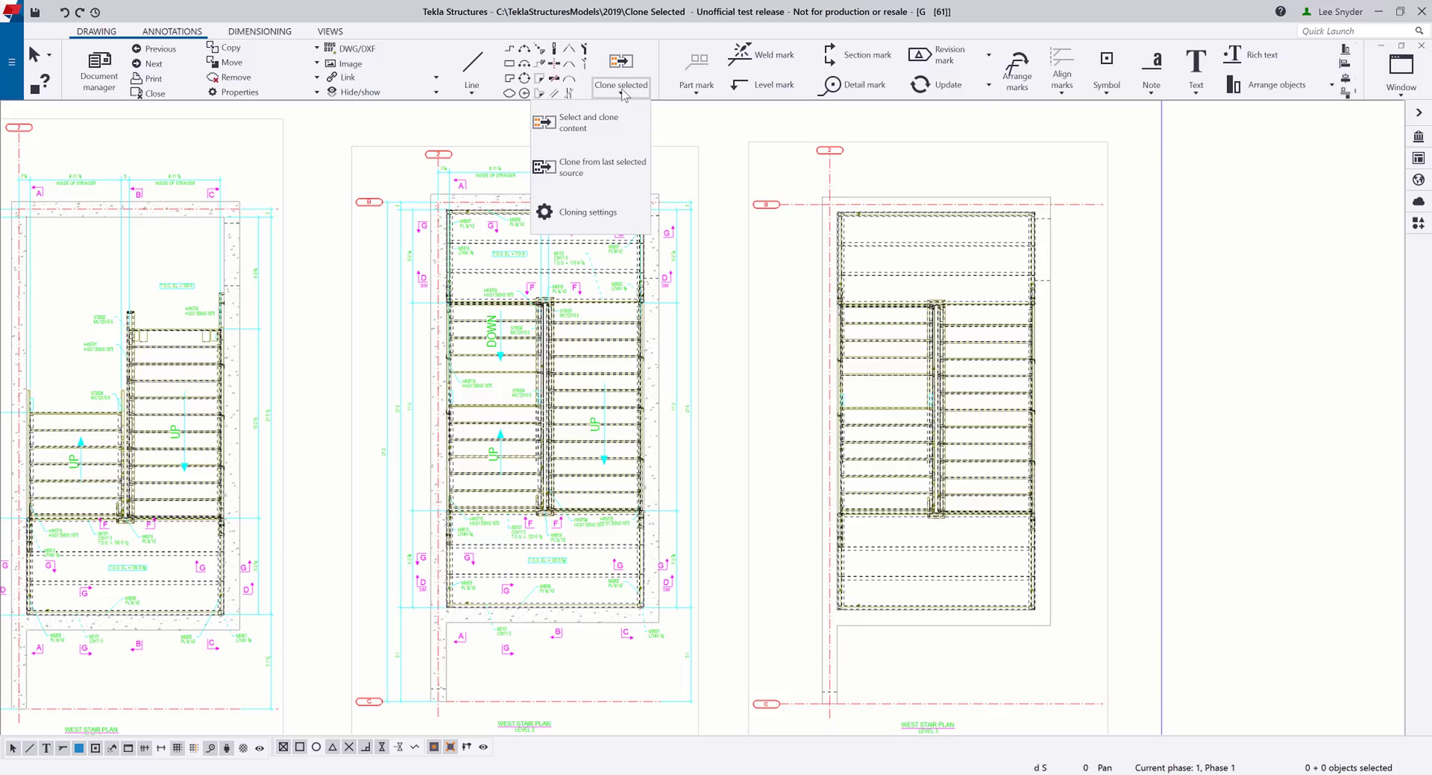
pyautogui.click(598, 129)
pyautogui.moveTo(340, 136); pyautogui.dragTo(709, 728)
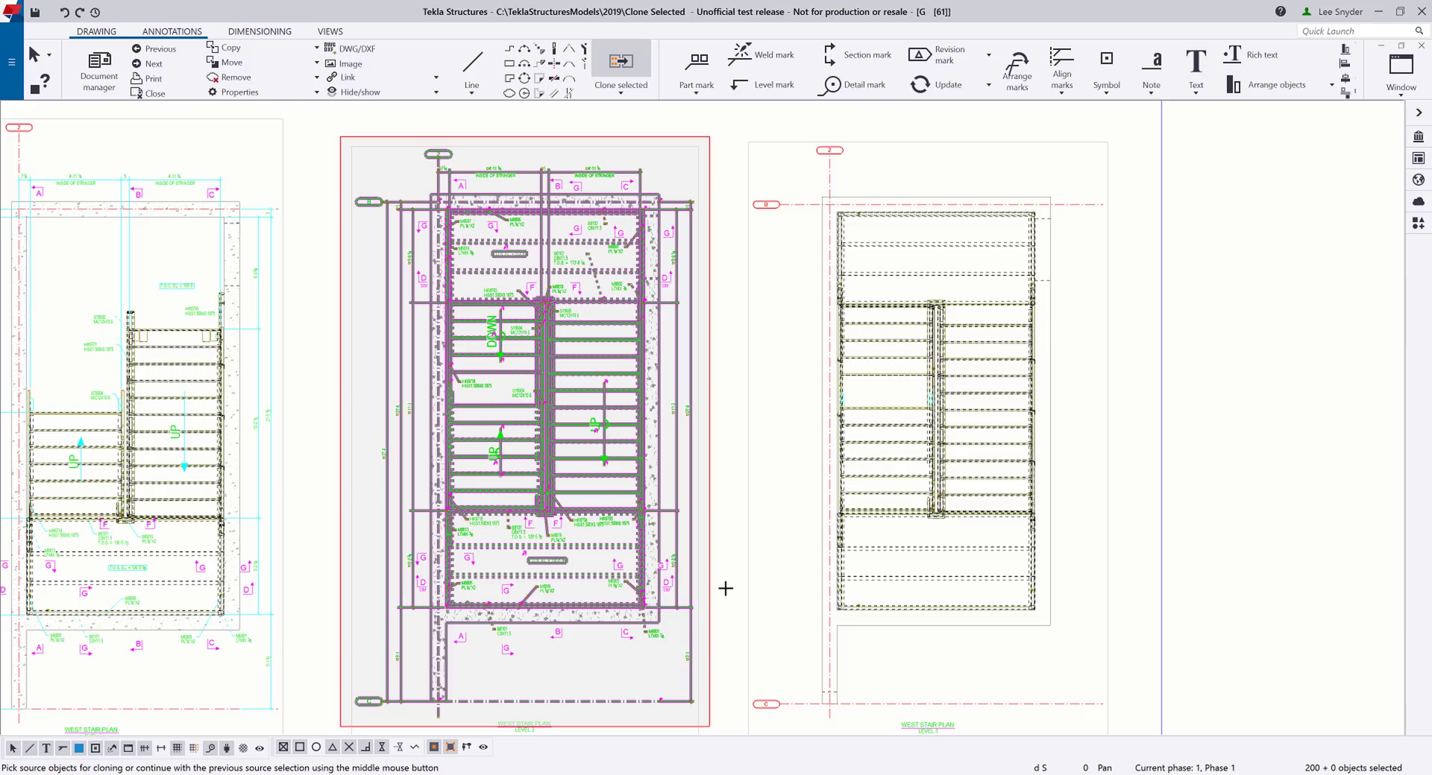
pyautogui.middleClick(738, 212)
pyautogui.moveTo(735, 132)
pyautogui.mouseDown()
pyautogui.moveTo(1019, 620)
pyautogui.moveTo(1121, 733)
pyautogui.mouseUp()
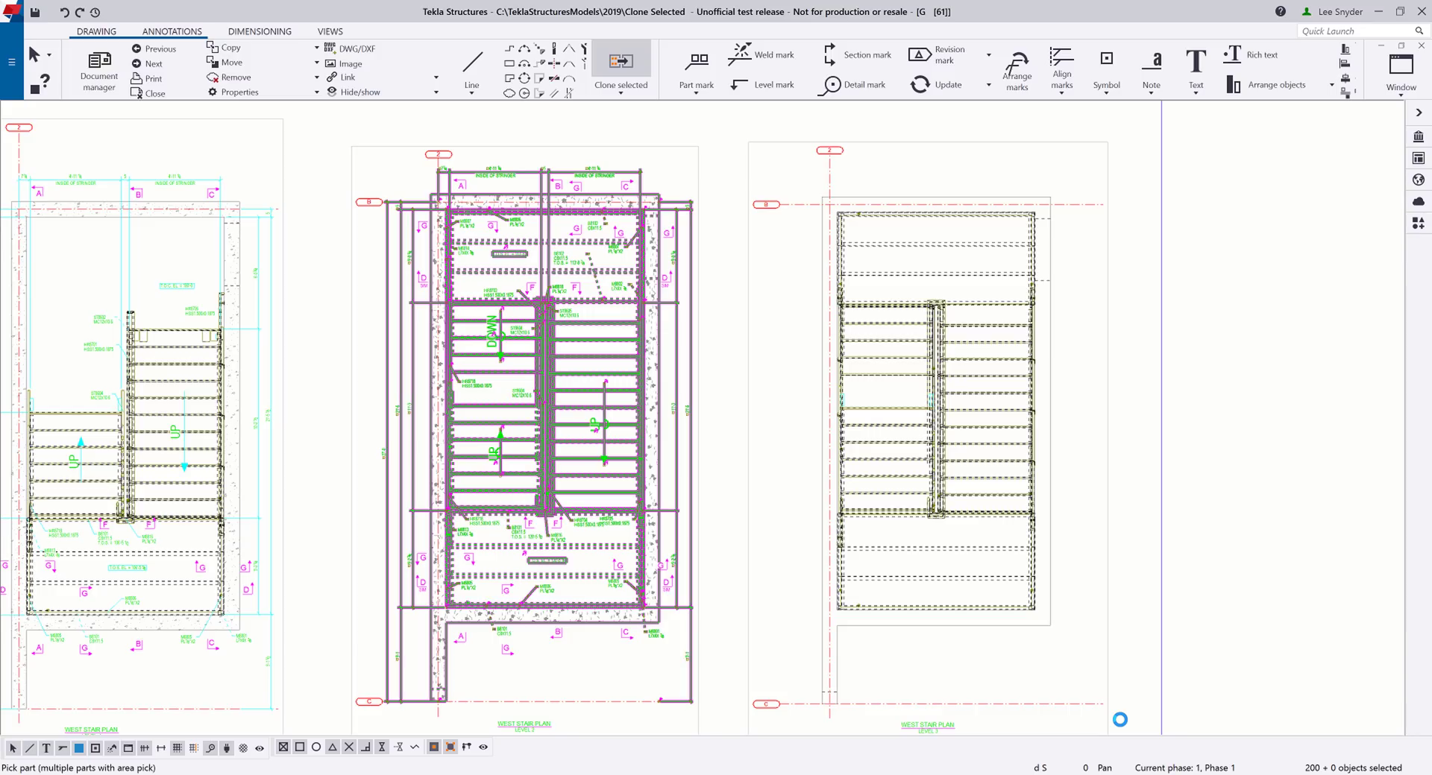
pyautogui.rightClick(1129, 500)
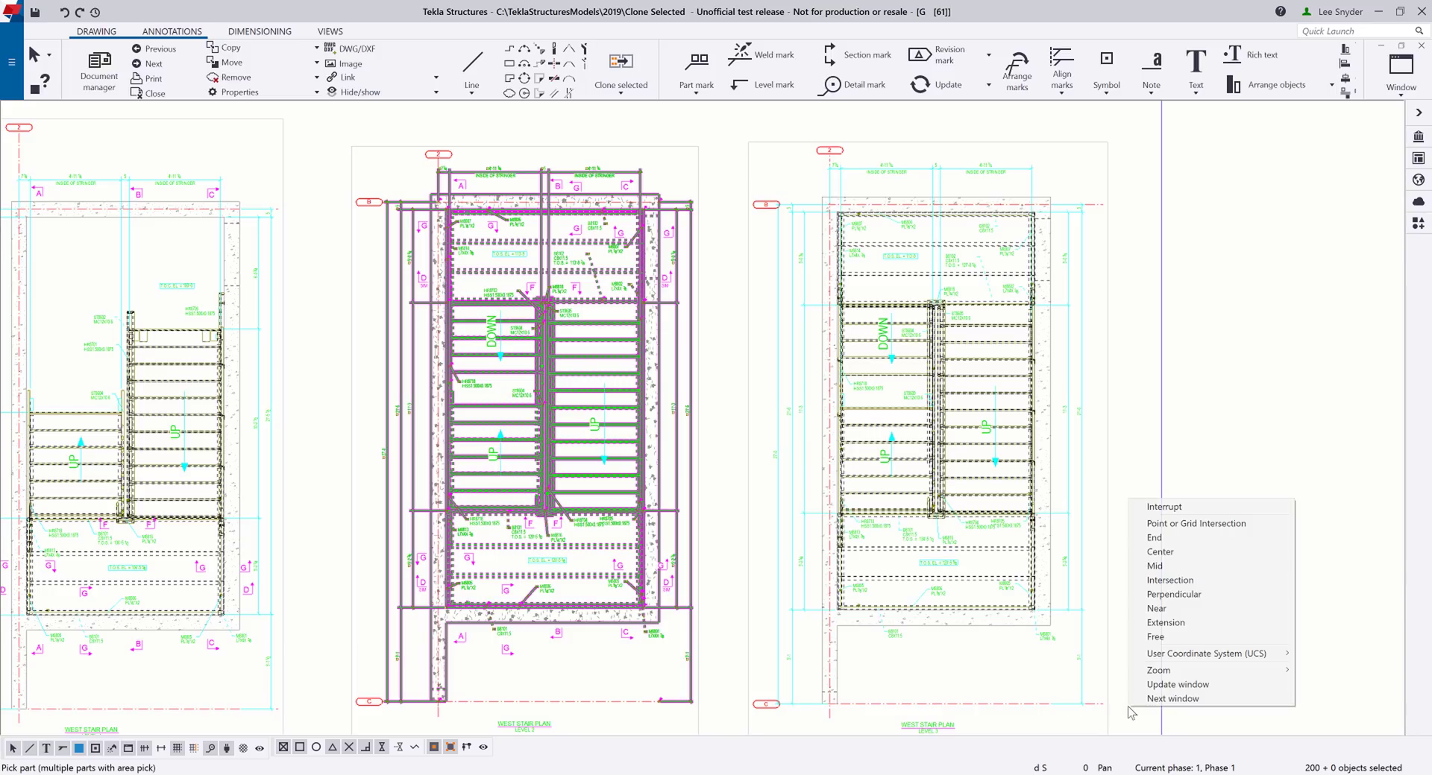
pyautogui.click(1154, 507)
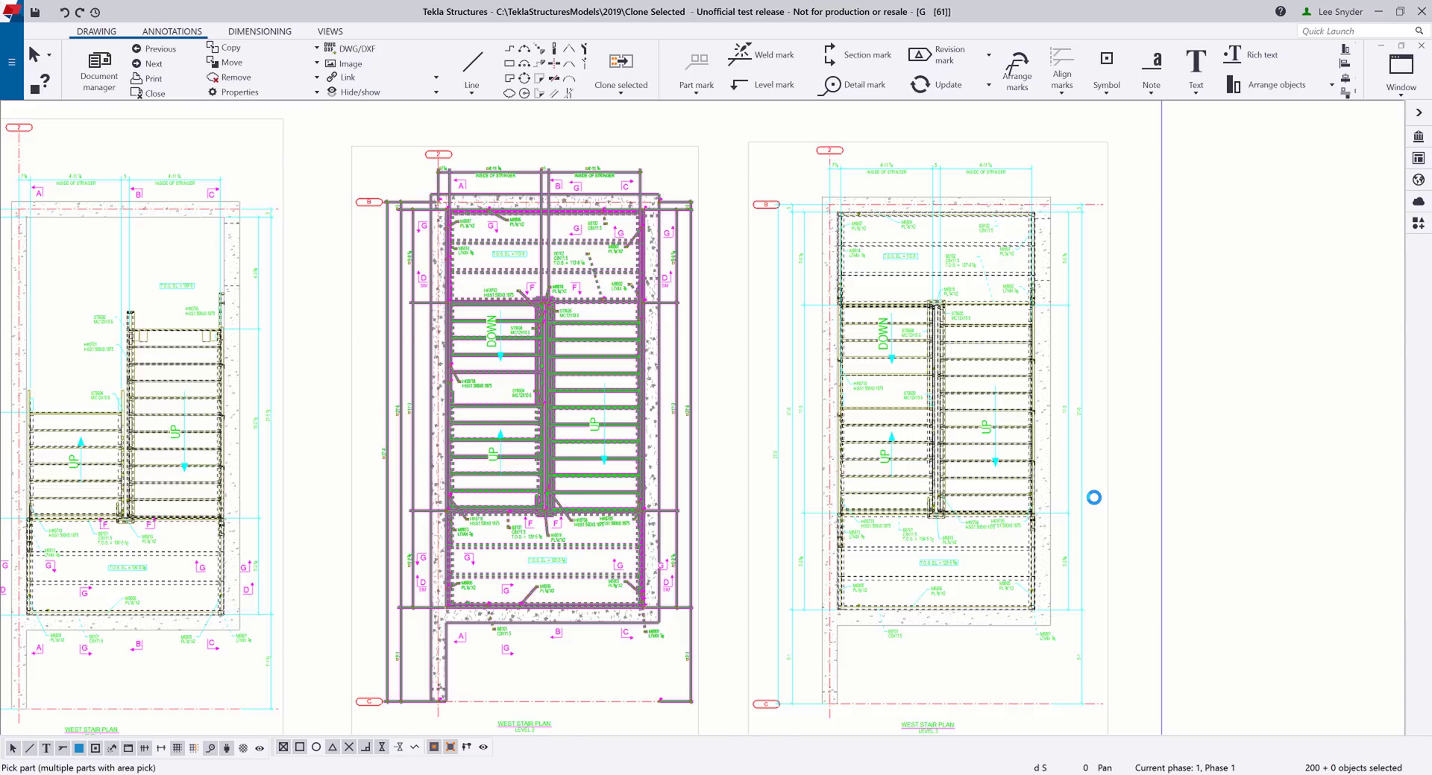
pyautogui.scroll(1, 1093, 498)
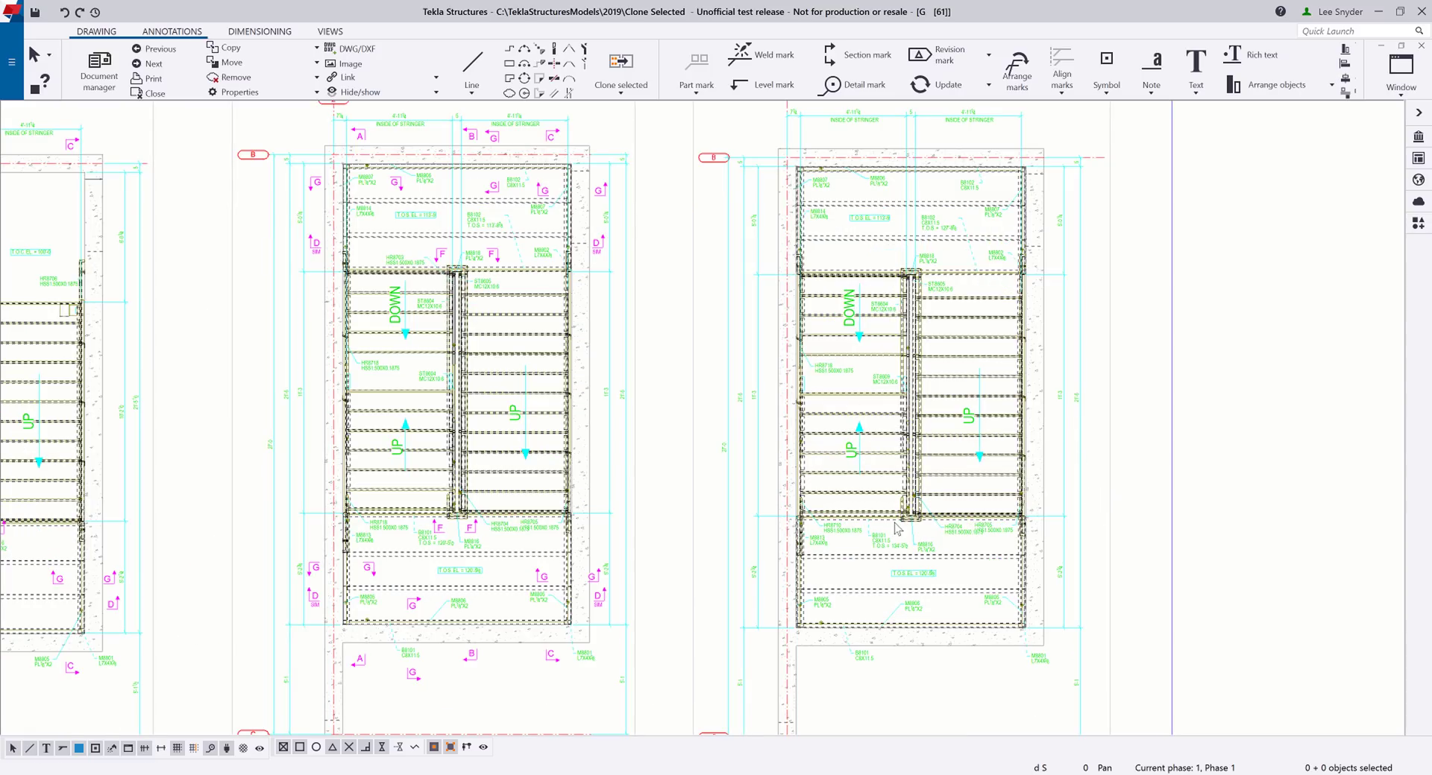
pyautogui.scroll(1, 877, 602)
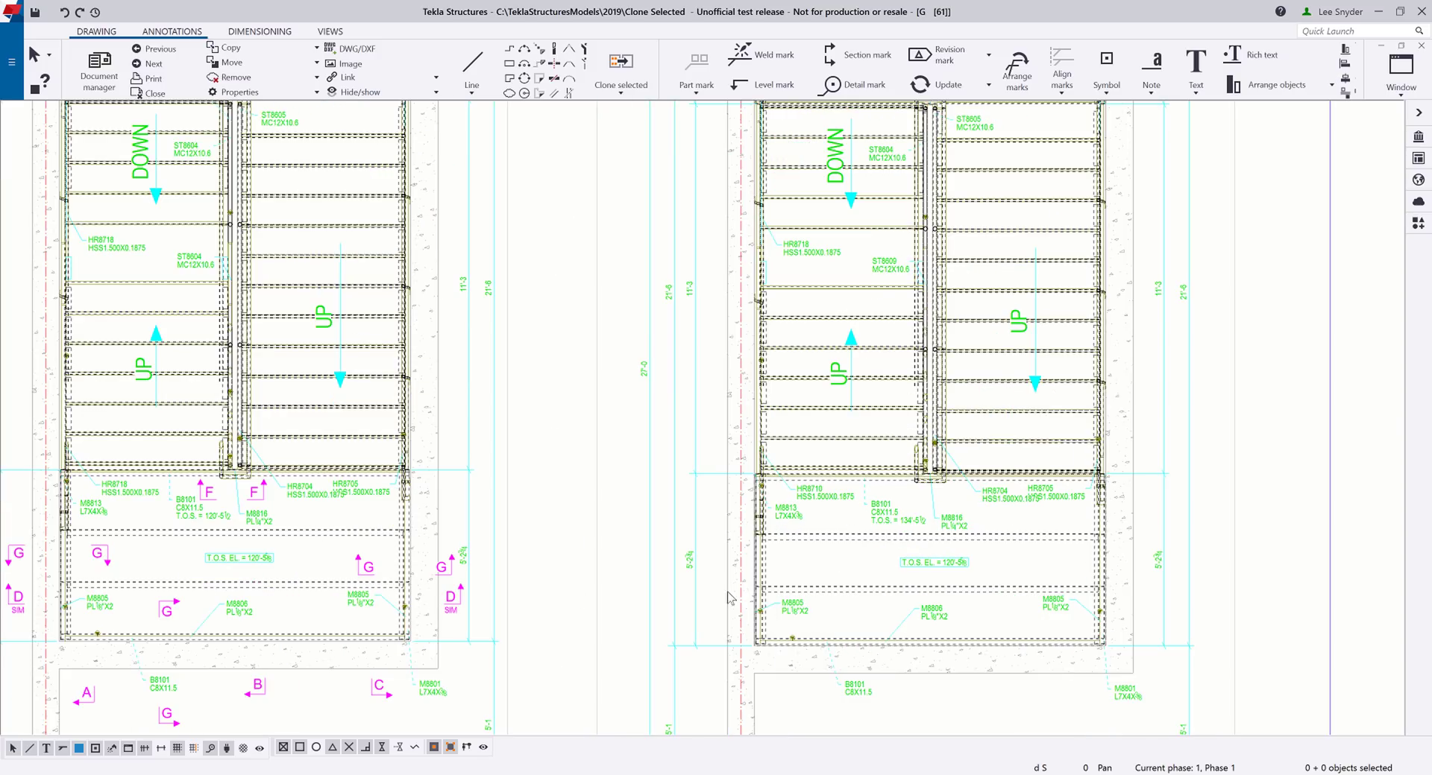
pyautogui.click(256, 560)
pyautogui.click(952, 569)
pyautogui.click(892, 516)
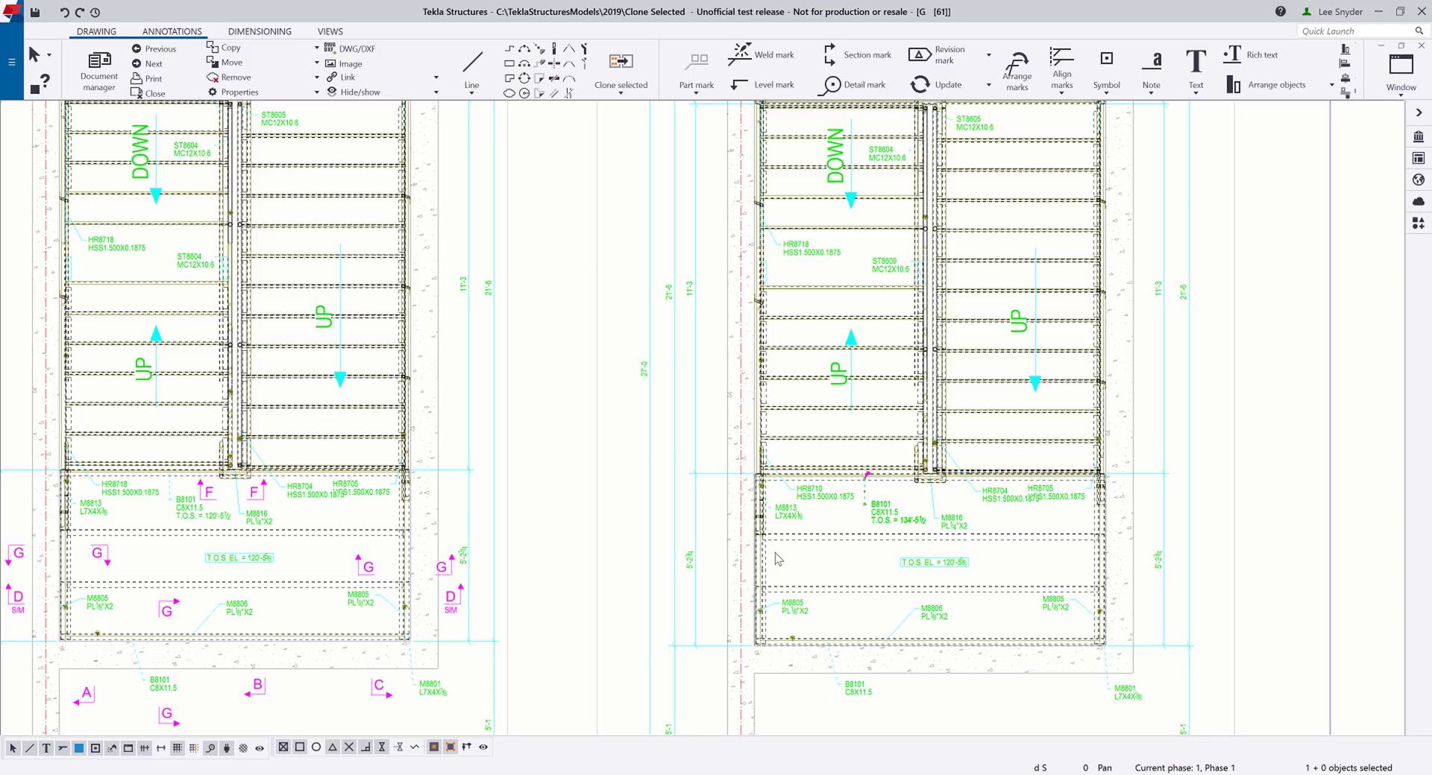
pyautogui.scroll(-1, 778, 559)
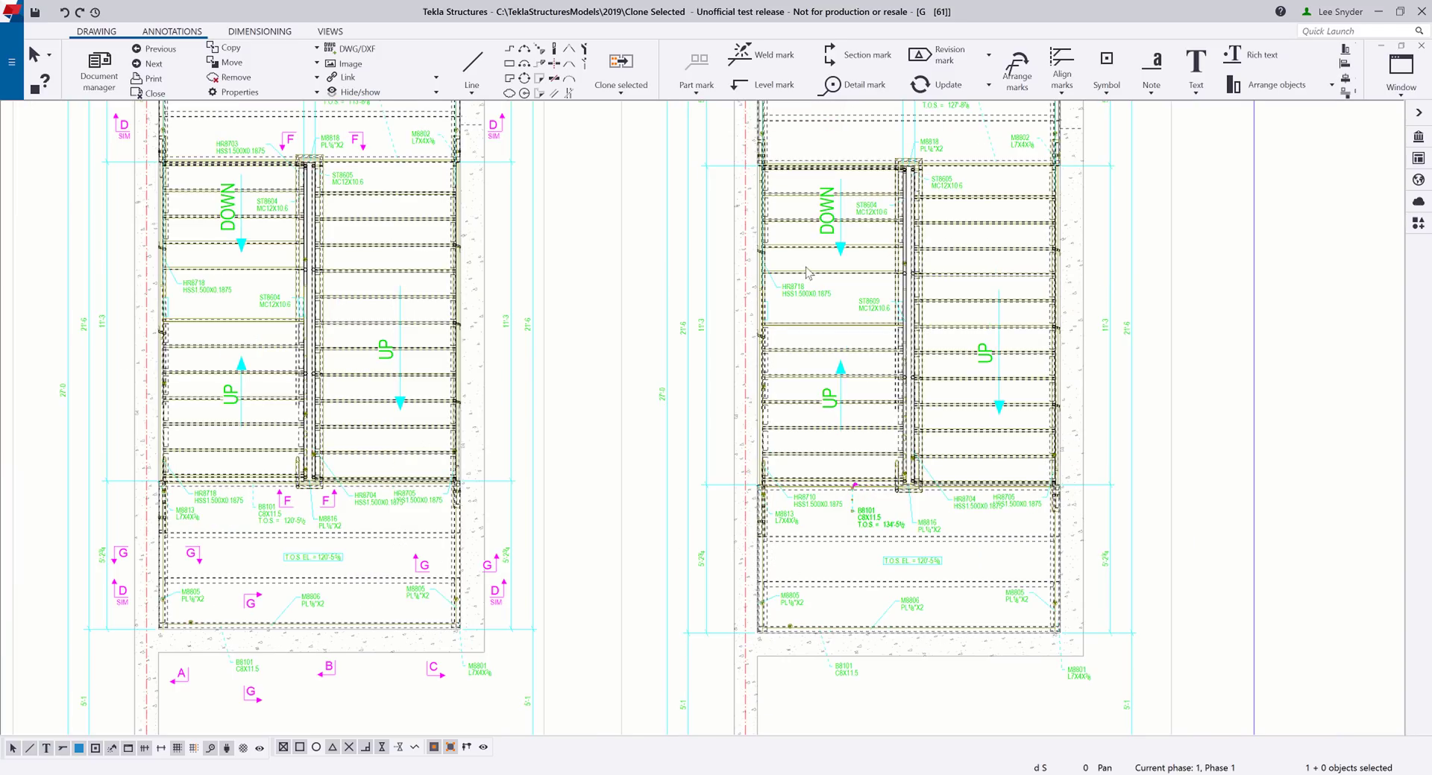
pyautogui.scroll(1, 806, 284)
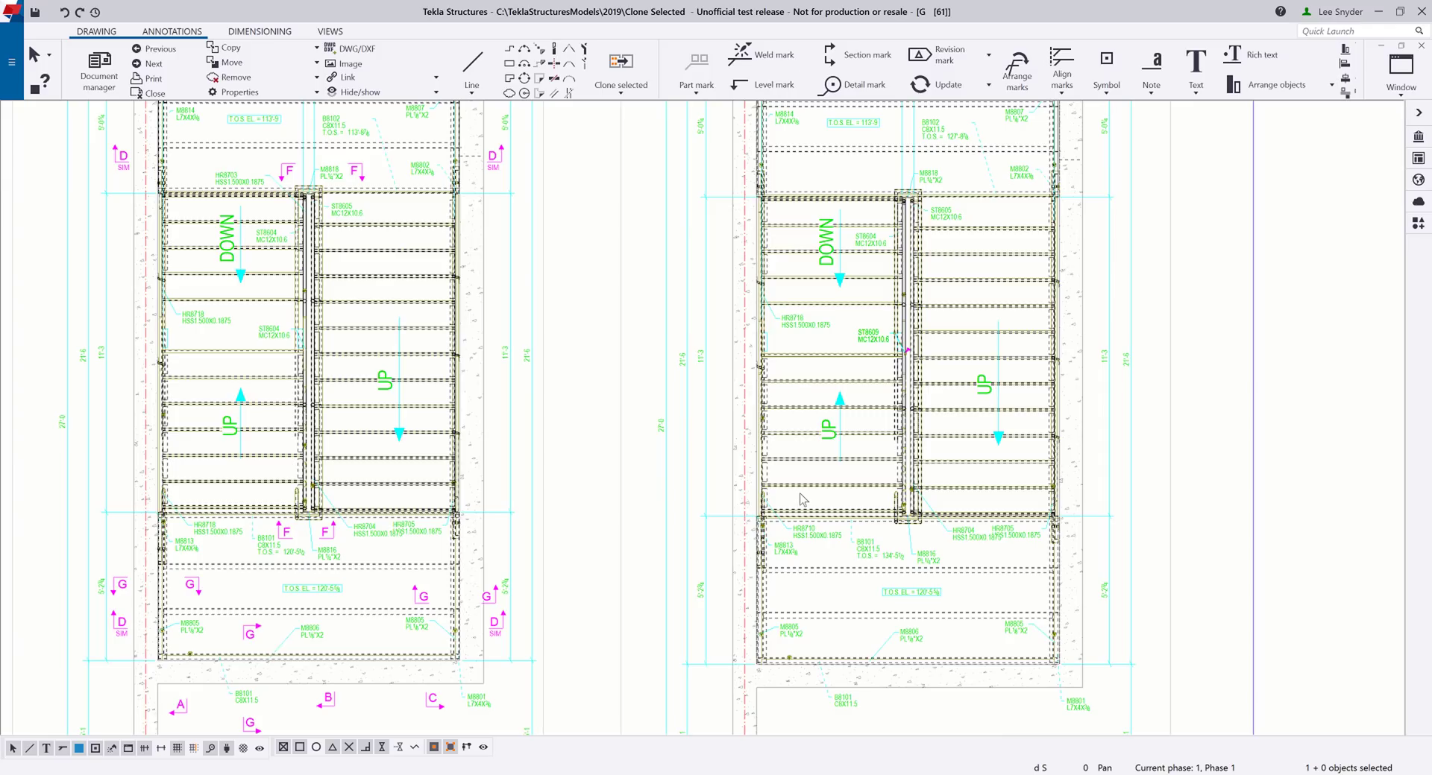
pyautogui.click(735, 393)
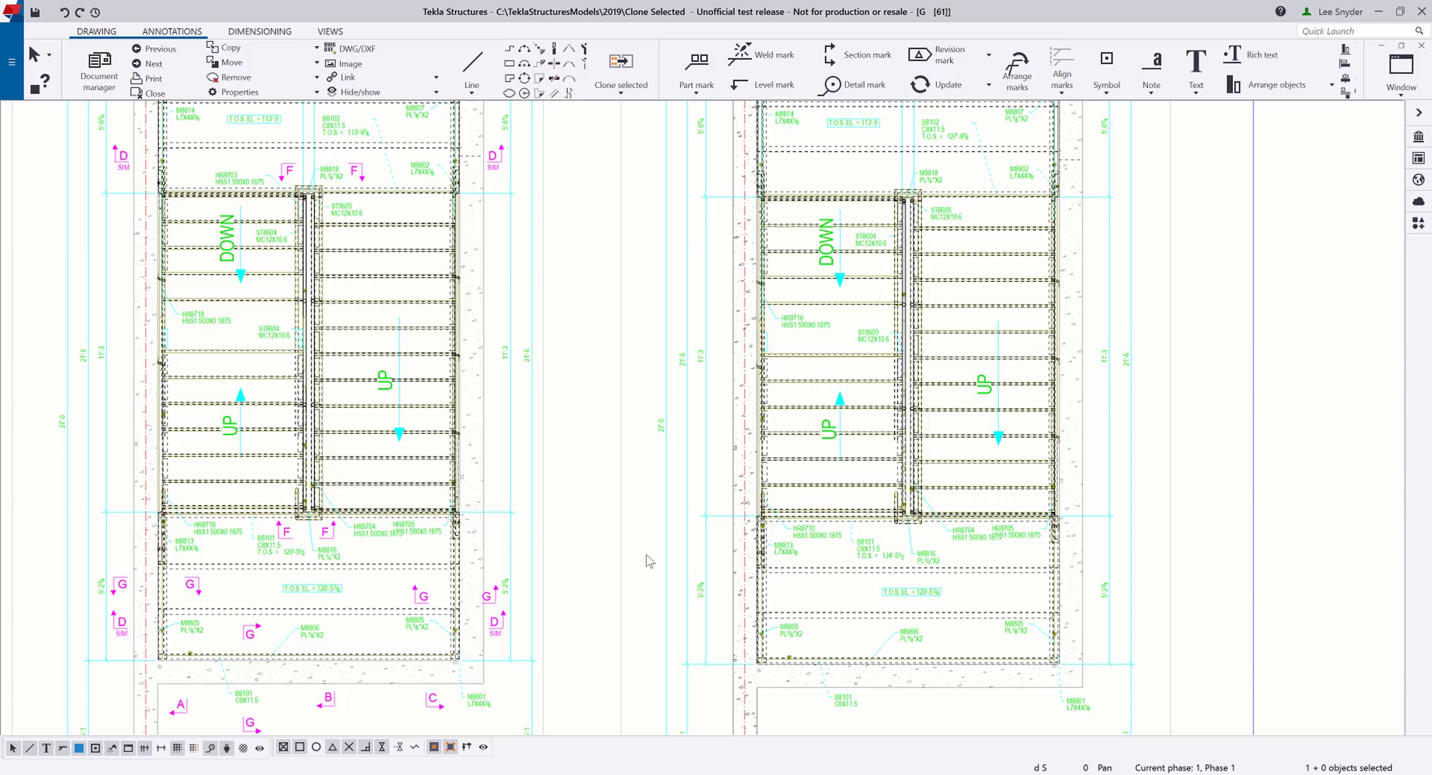
pyautogui.scroll(-2, 647, 561)
pyautogui.scroll(-1, 648, 561)
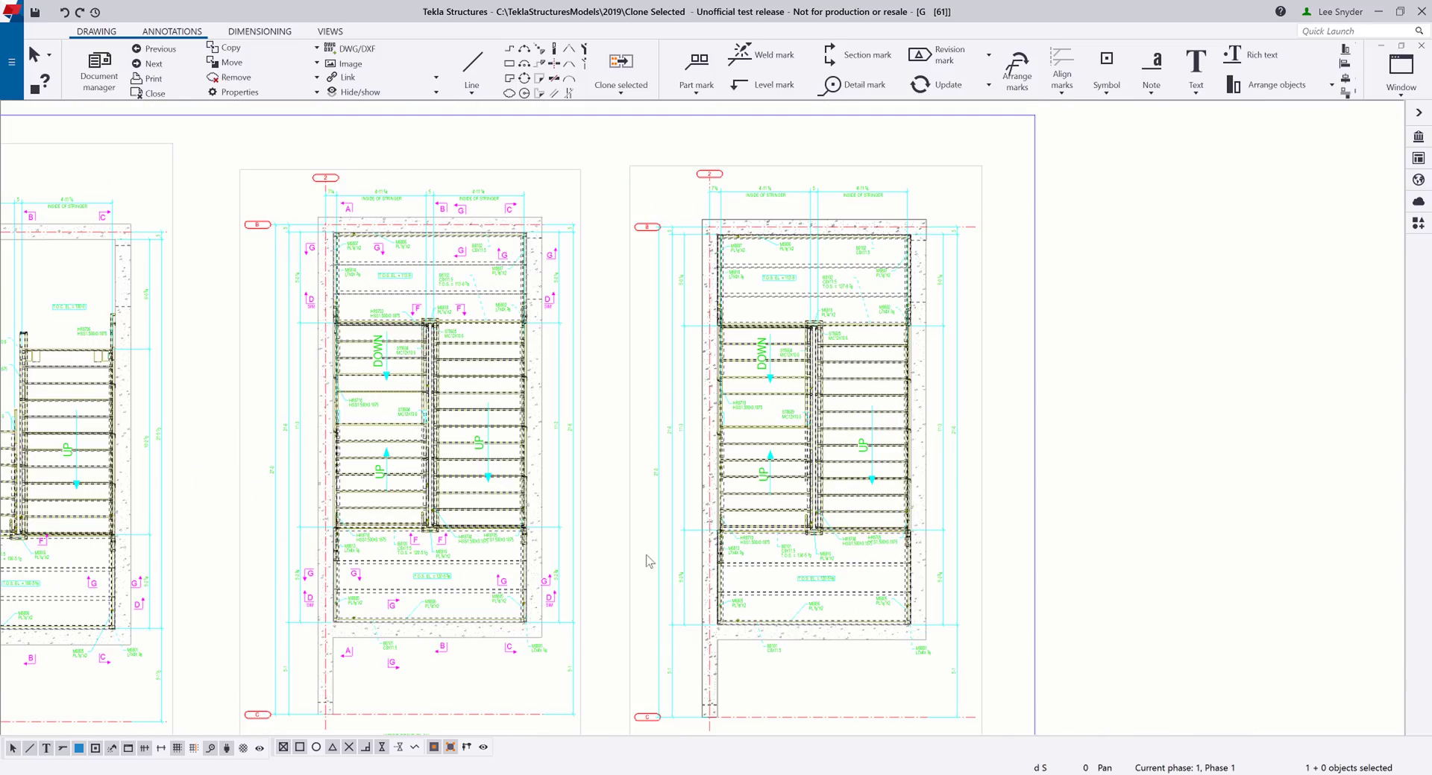
pyautogui.moveTo(644, 587); pyautogui.dragTo(655, 560, button='middle')
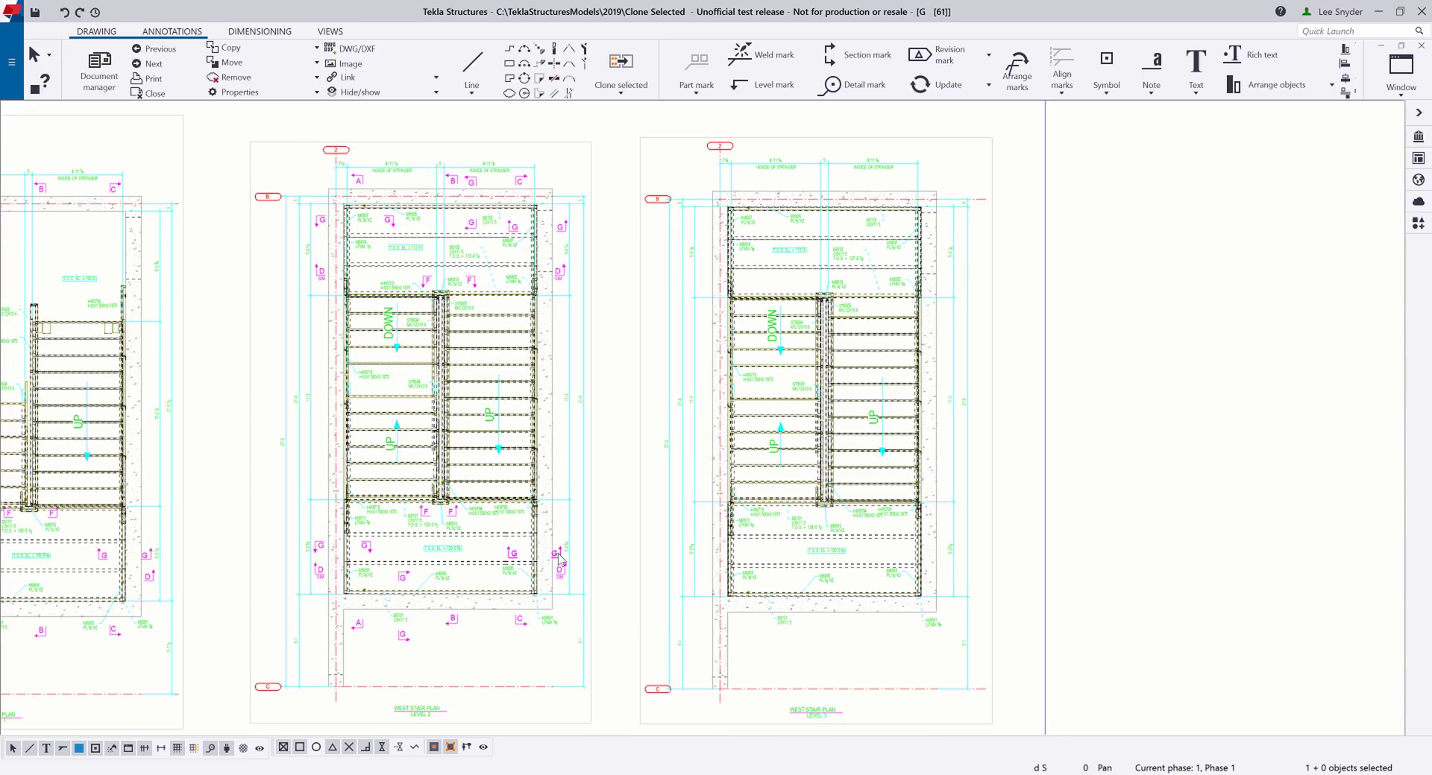